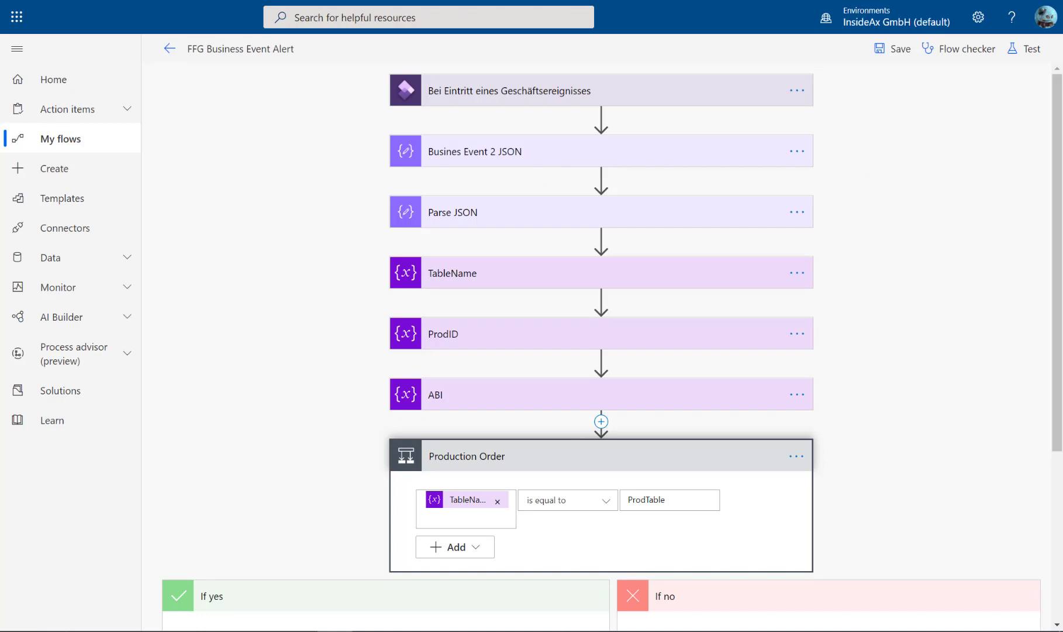
Step: Switch from the FFG Business Event Alert flow to the Finance and Operations DemoMandant dashboard
key(ctrl+Tab)
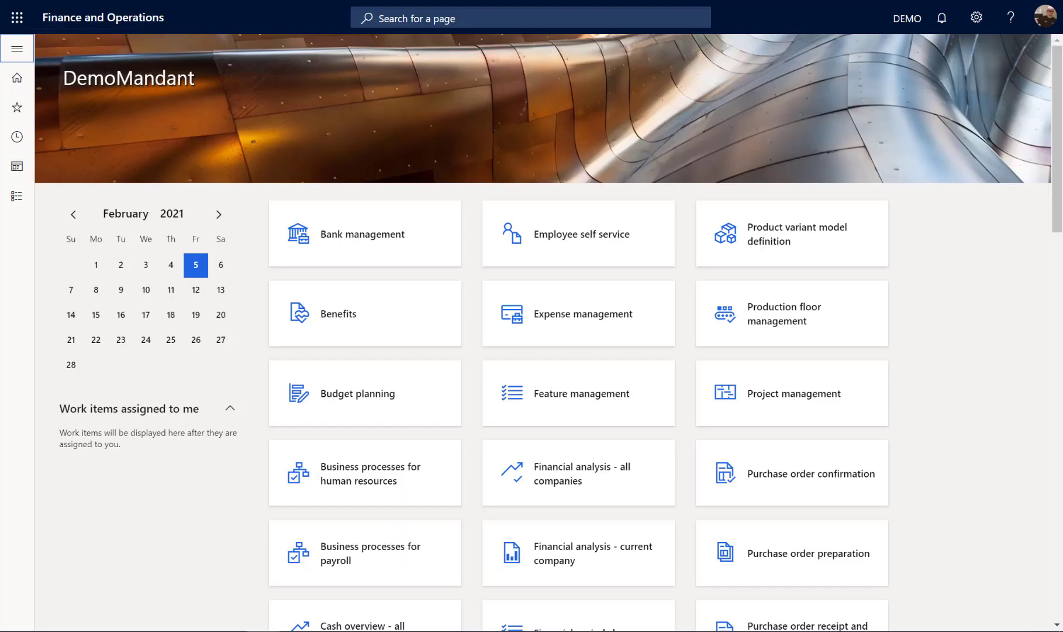
Step: Open the Business events catalog under System administration > Setup > Business events
click(17, 48)
click(83, 203)
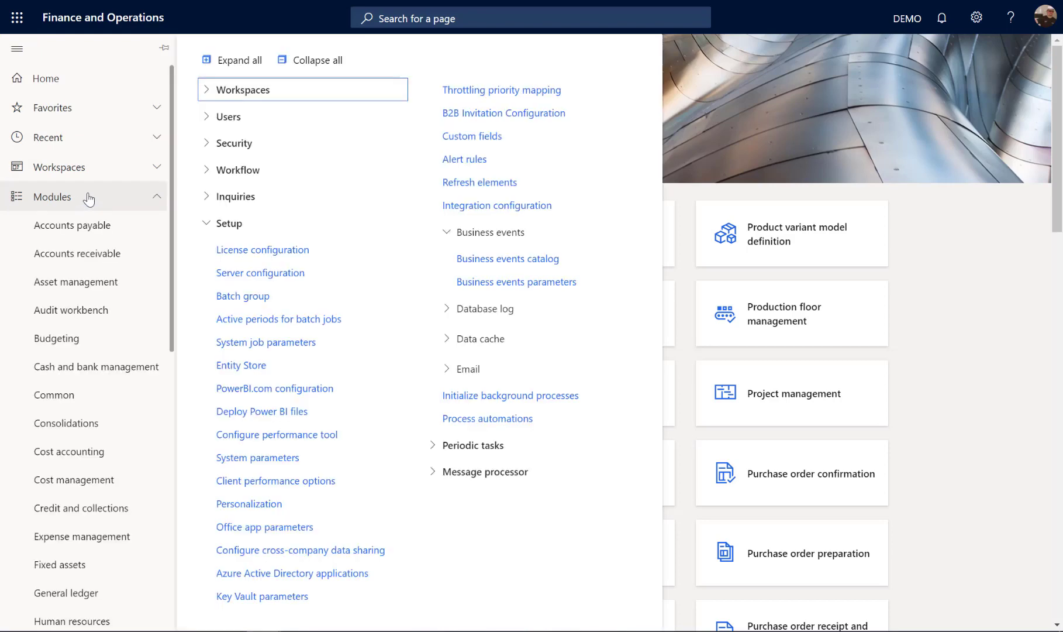
scroll(130, 209, down, 6)
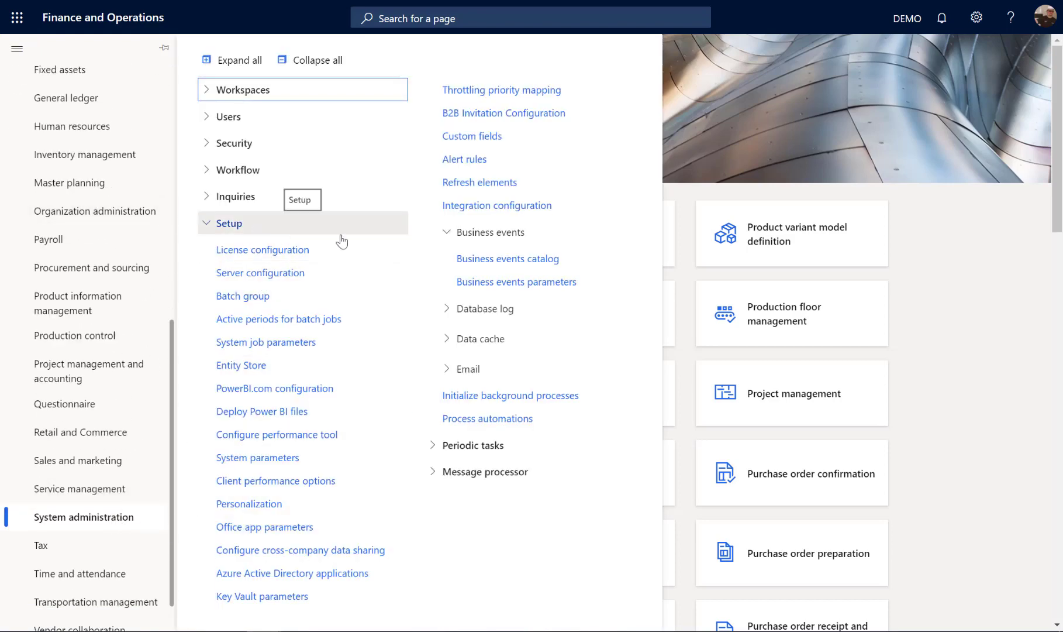
click(536, 263)
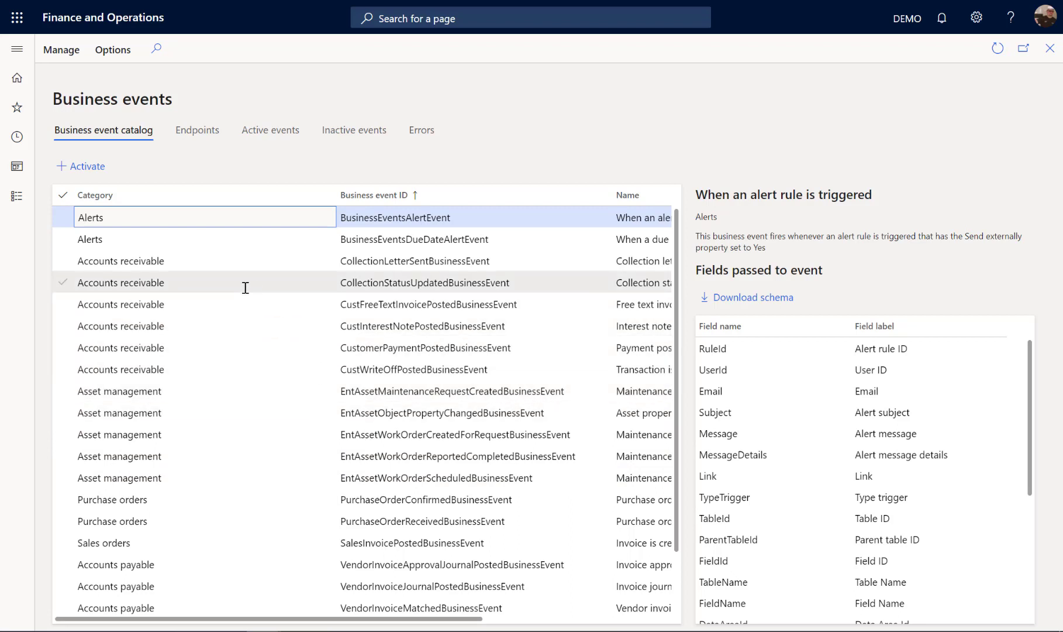
Step: Review the Power Automate endpoint and available endpoint types without saving, then show Active events
click(201, 136)
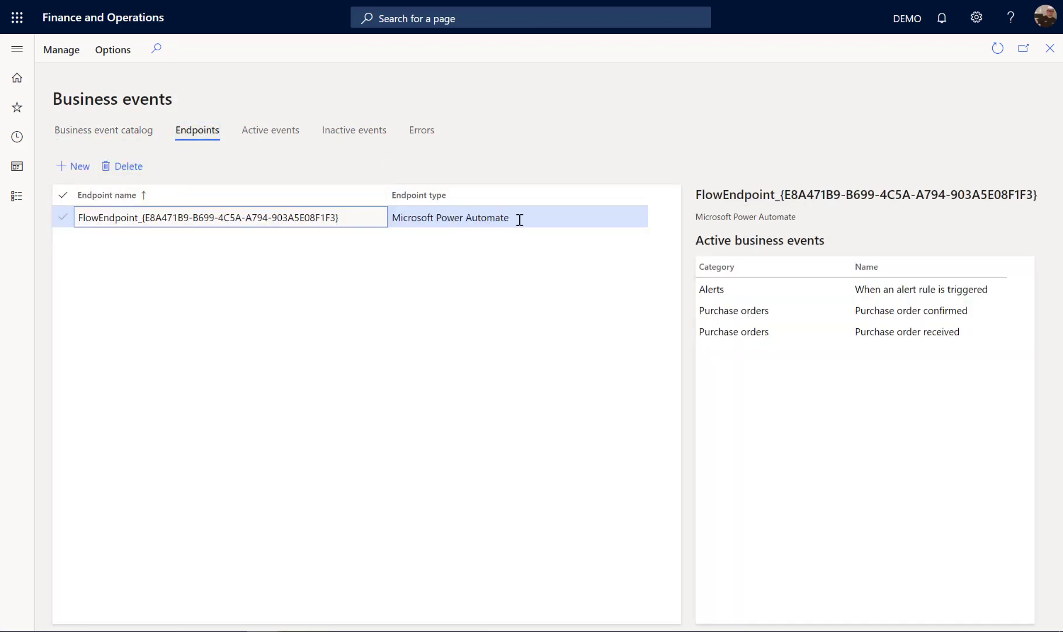
drag(530, 223, 387, 217)
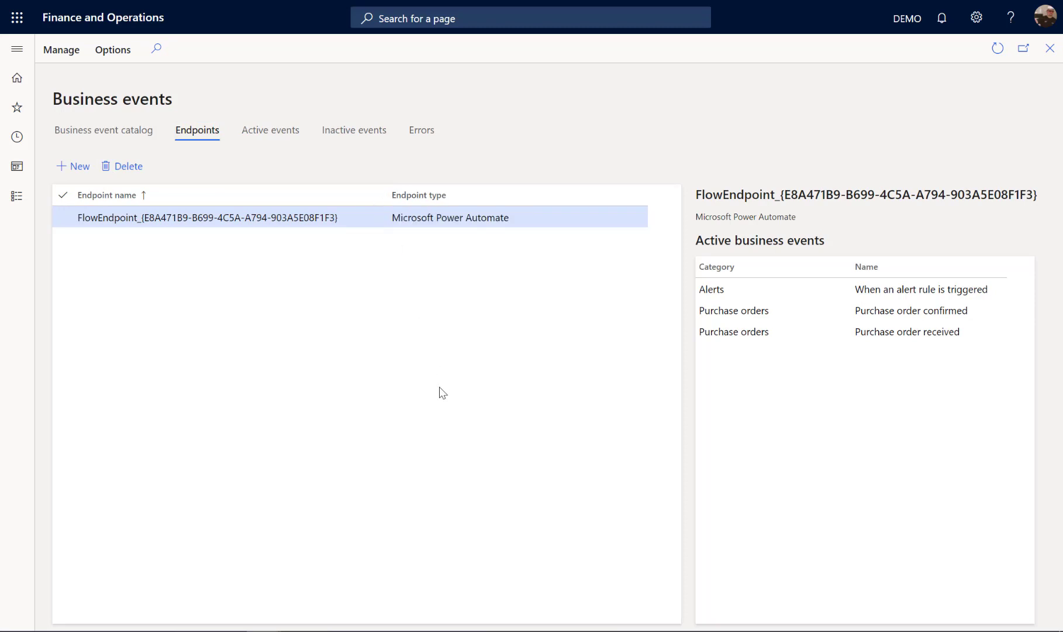
click(69, 167)
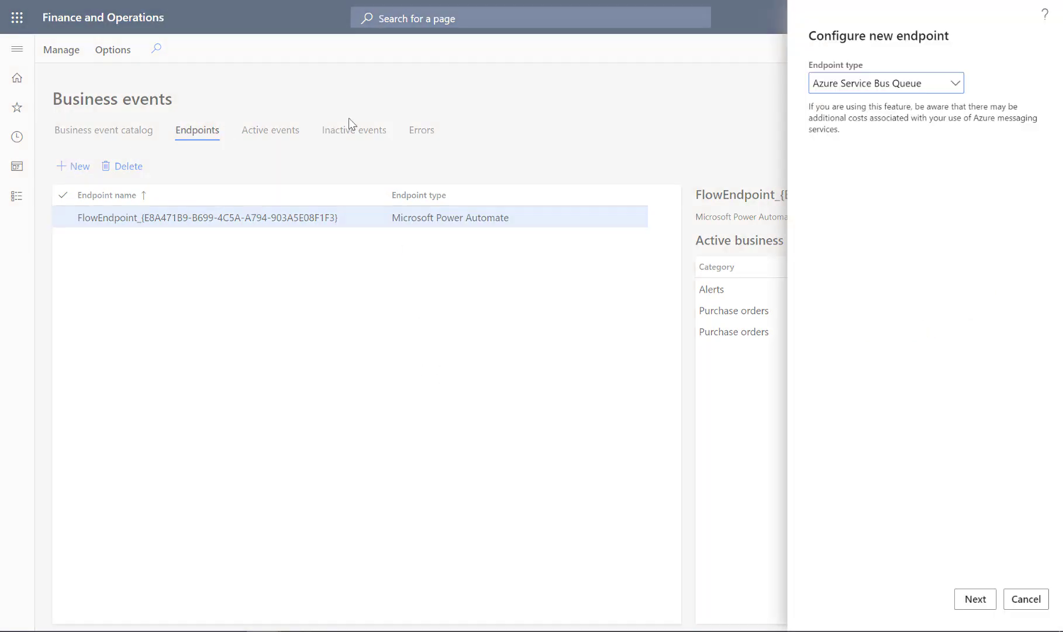
click(961, 92)
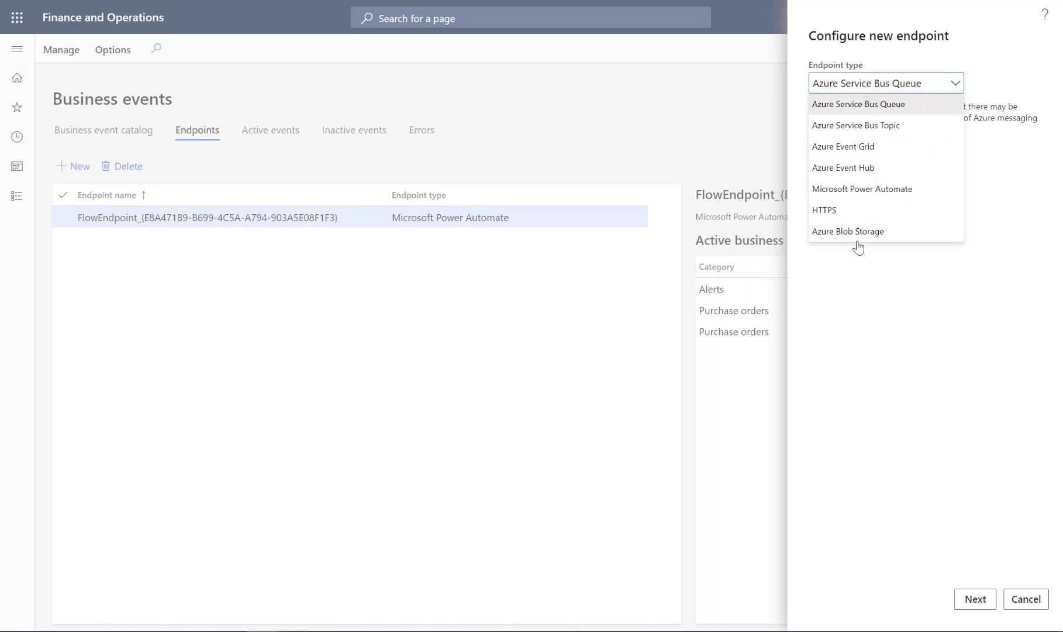
click(893, 314)
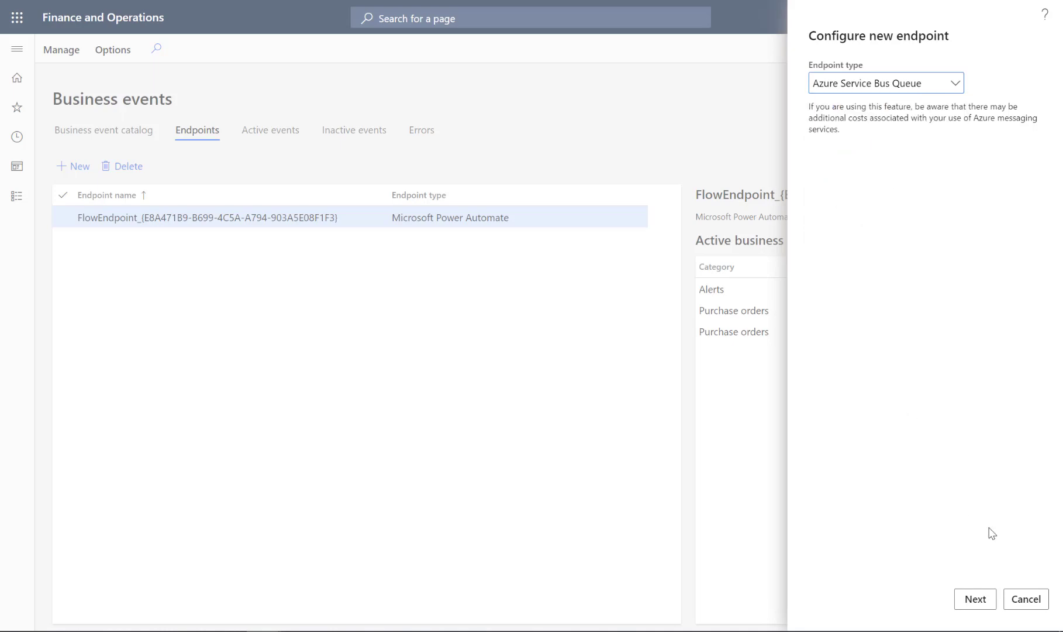
click(1025, 599)
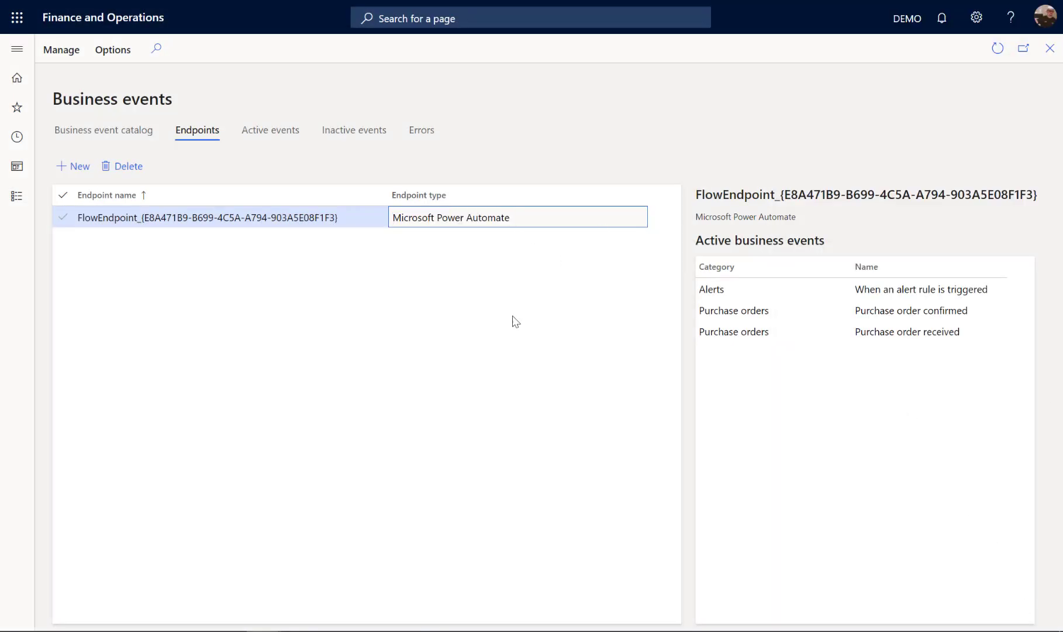
click(549, 216)
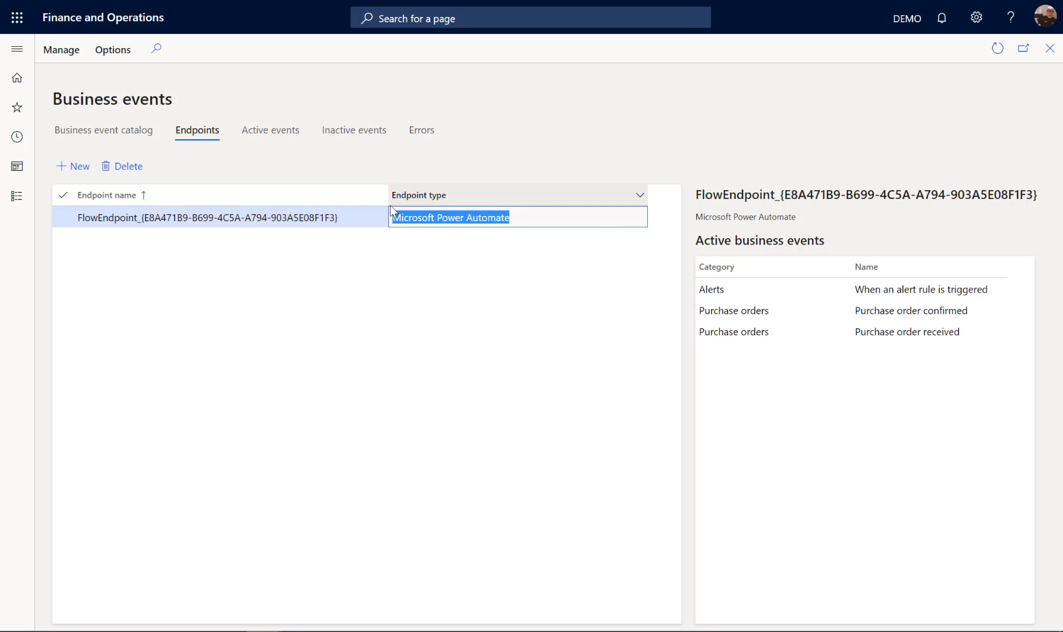
click(284, 137)
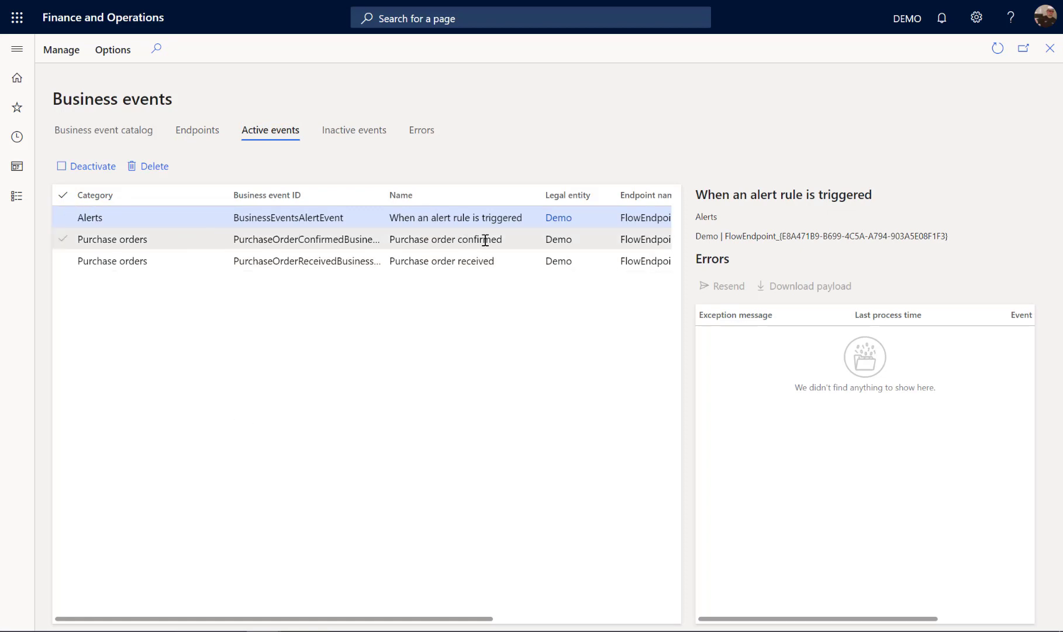
Step: Inspect the Purchase order received active event, then return to the FFG Business Event Alert flow
click(509, 262)
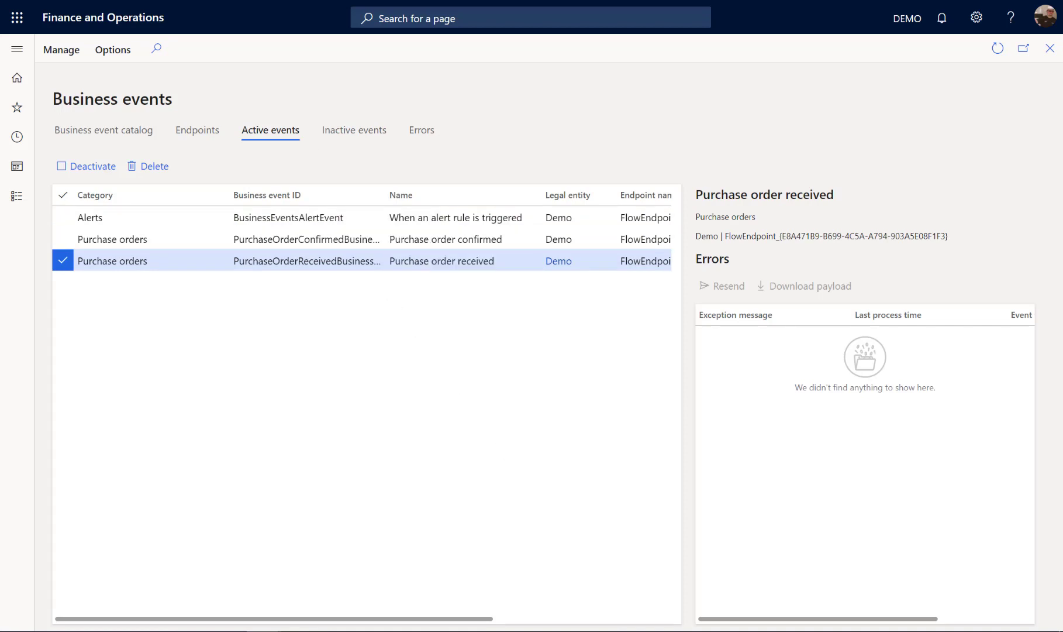
key(ctrl+Tab)
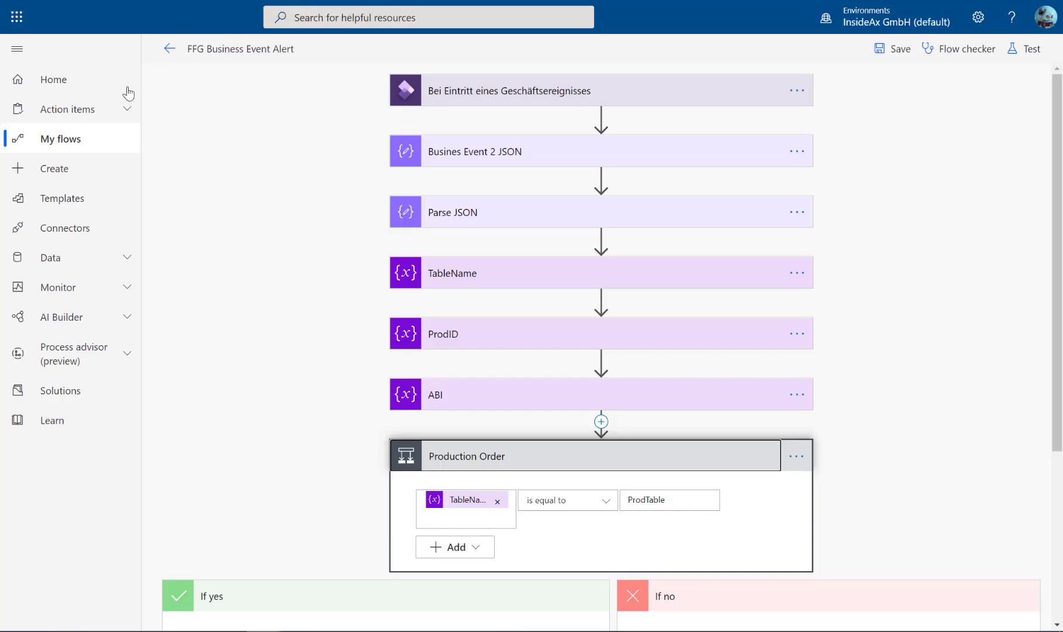
Step: Create an automated cloud flow with the Fin & Ops 'When a Business Event occurs' trigger, found by searching 'dynamics 365'
click(73, 138)
click(236, 54)
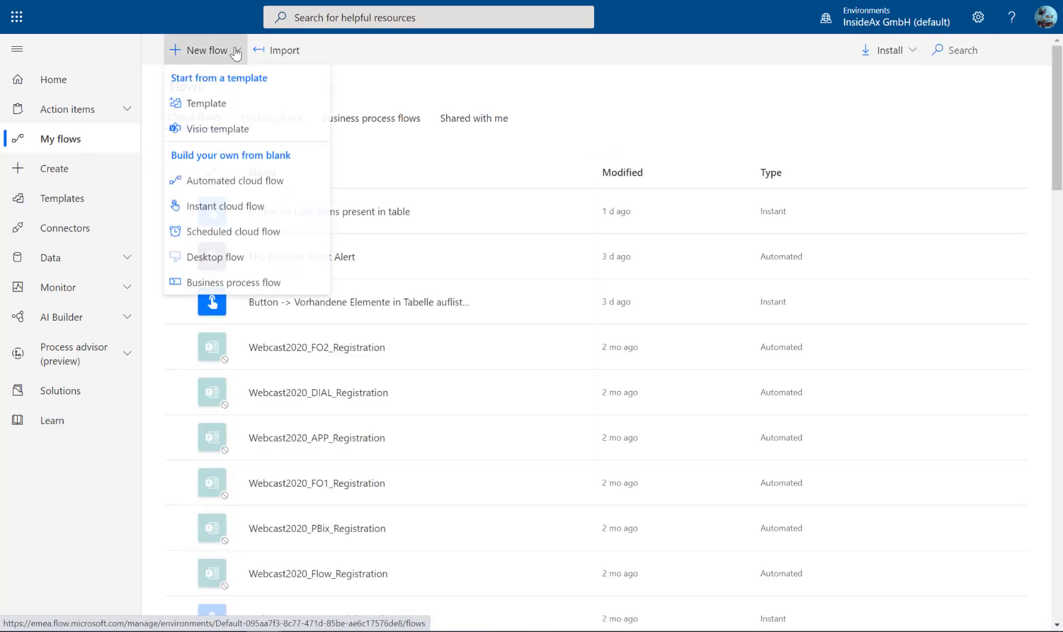
click(231, 183)
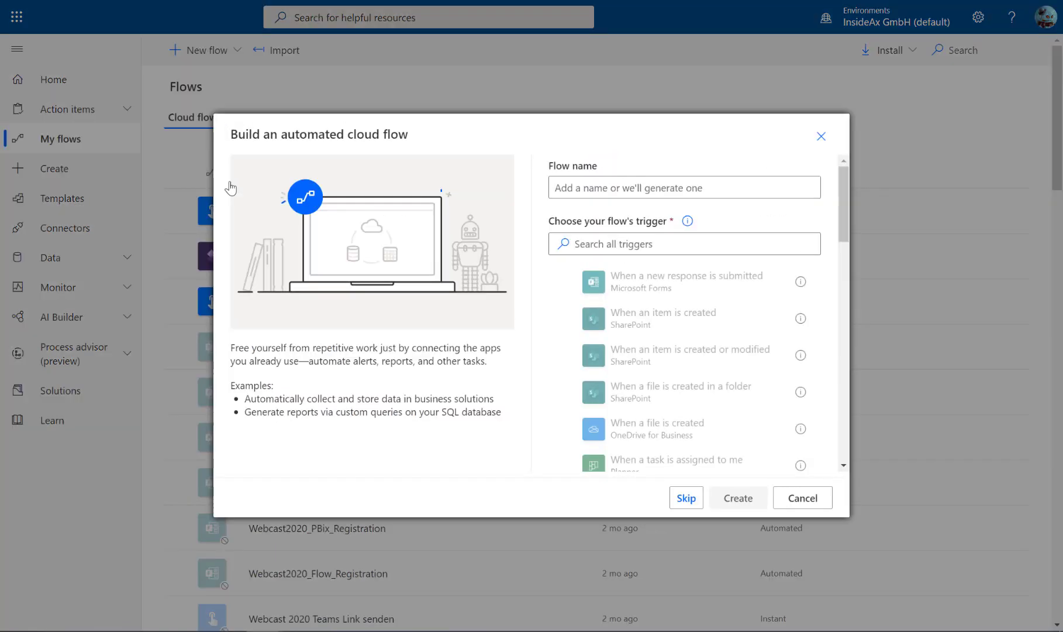
click(619, 243)
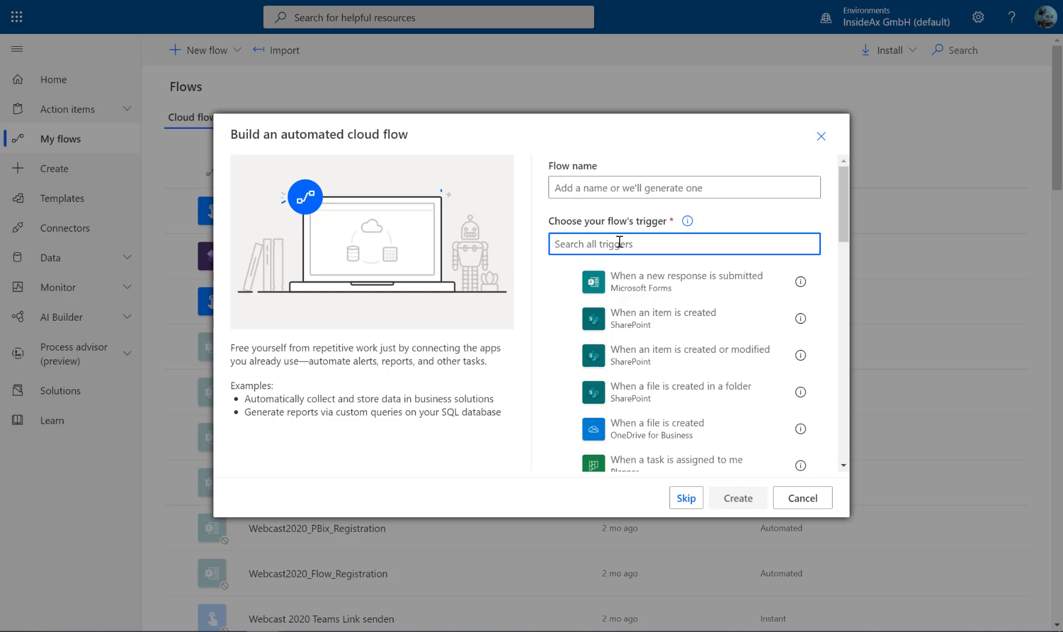
text(dynamics )
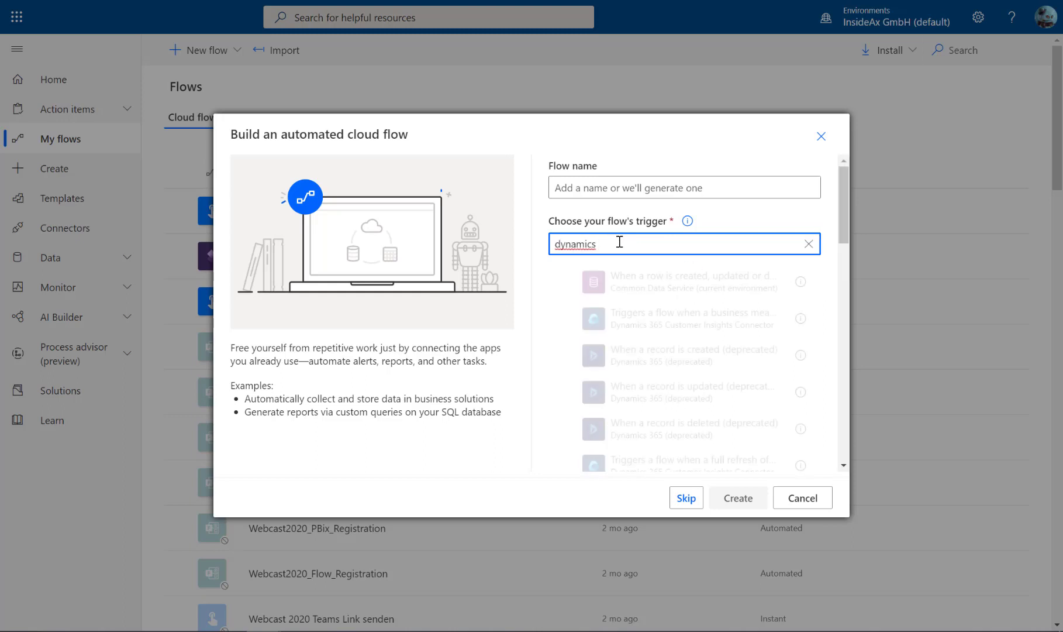
text(365)
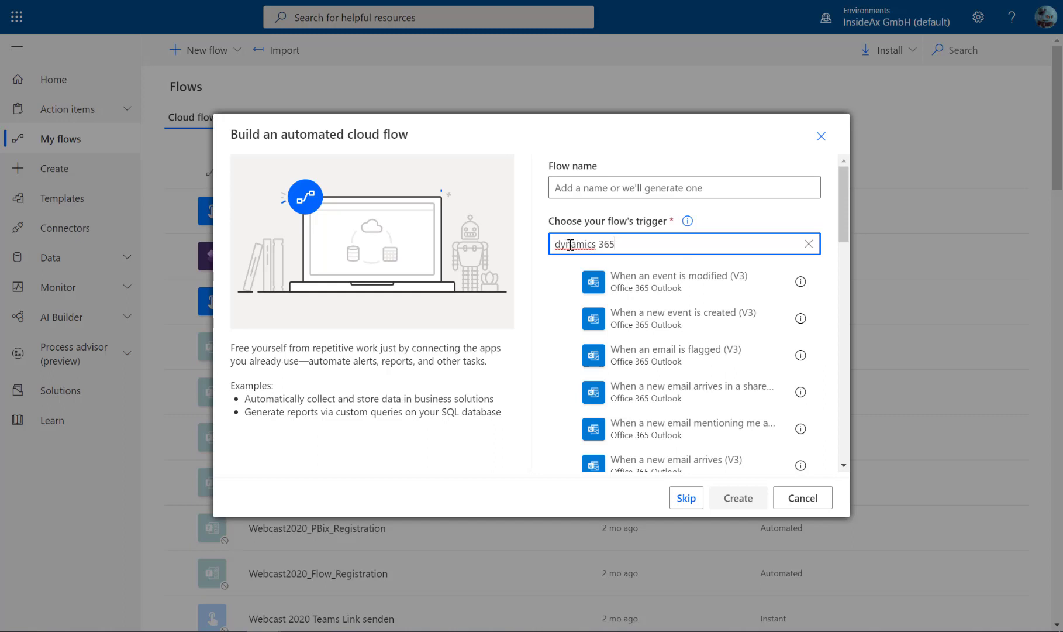
scroll(622, 301, down, 10)
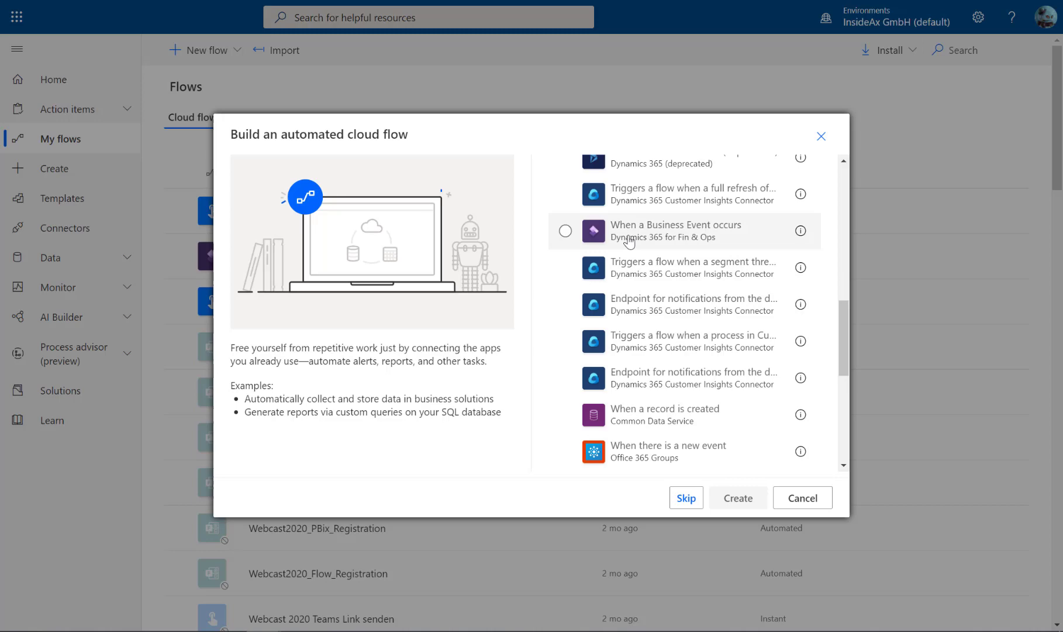
click(629, 239)
click(732, 503)
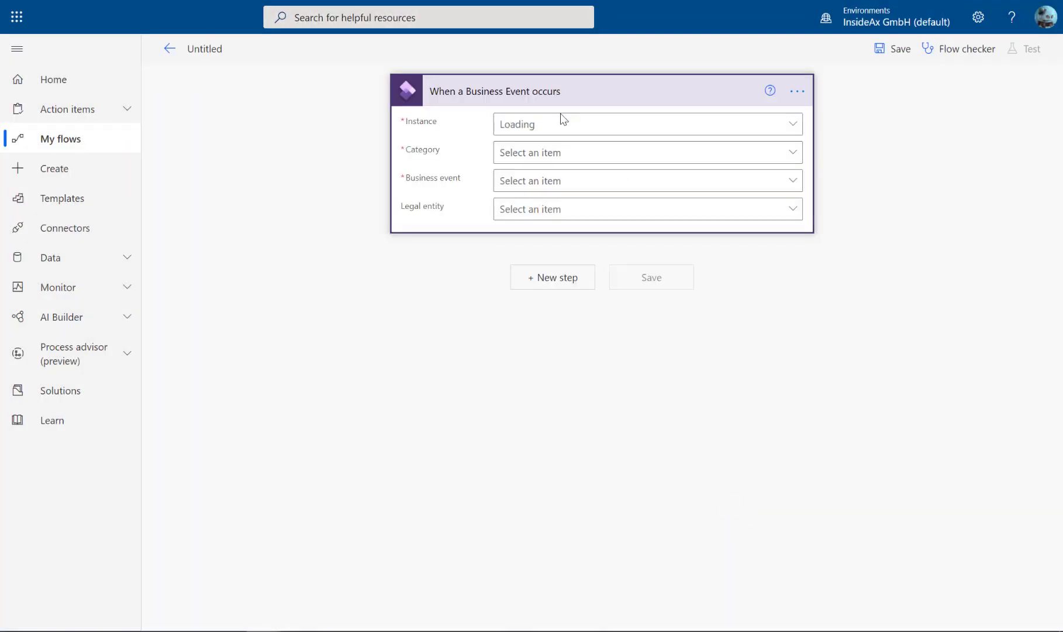
Step: Set trigger instance iaxtest.sandbox, category Purchase orders, event Purchase order confirmed, legal entity Demo
click(561, 123)
scroll(611, 237, down, 1)
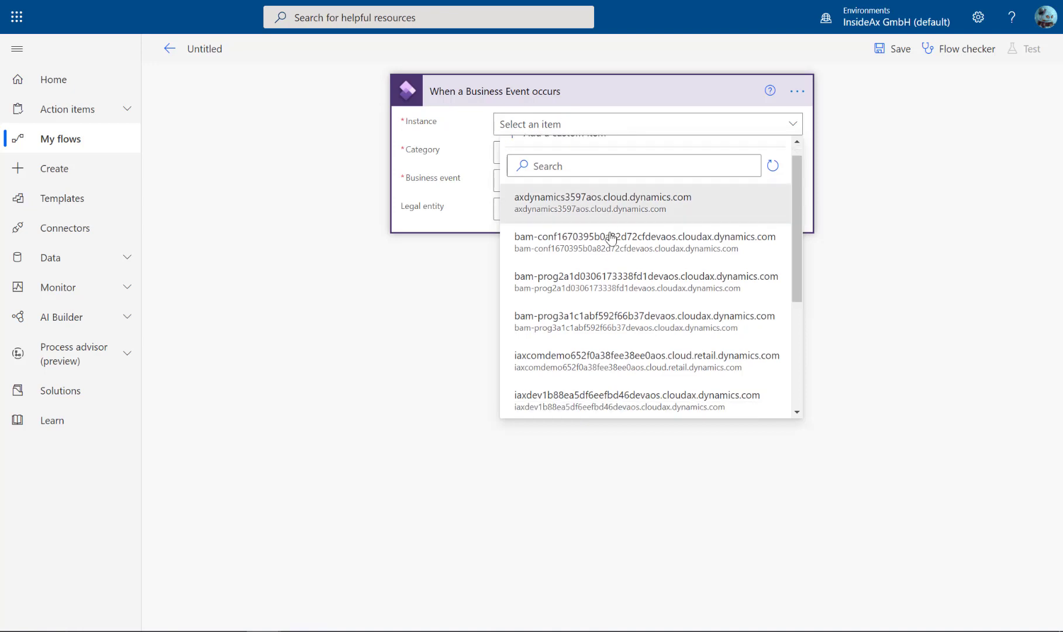
scroll(611, 237, down, 4)
click(601, 280)
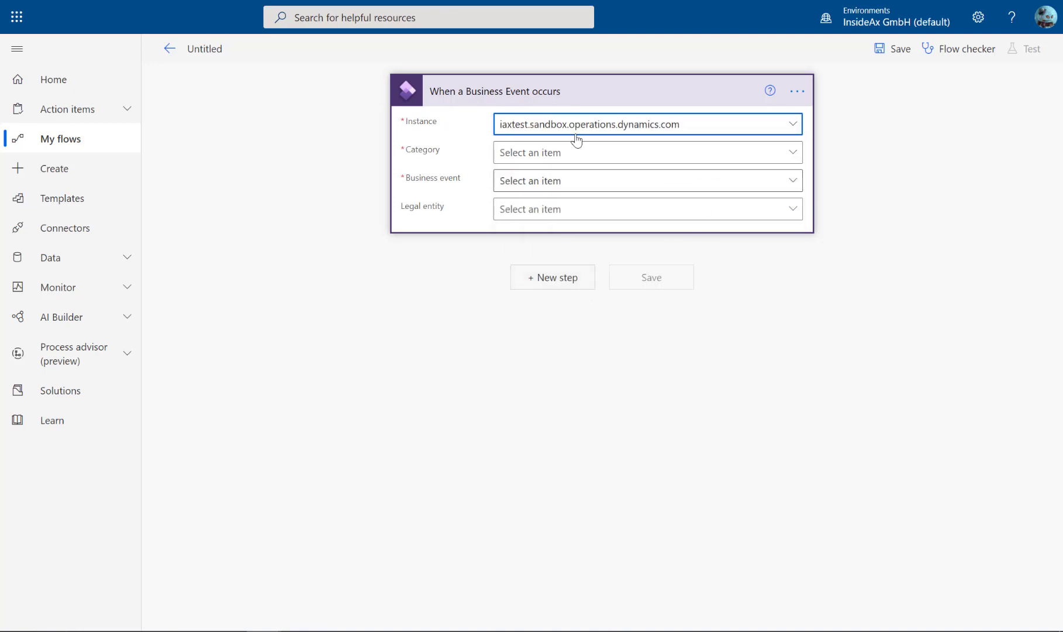
click(547, 154)
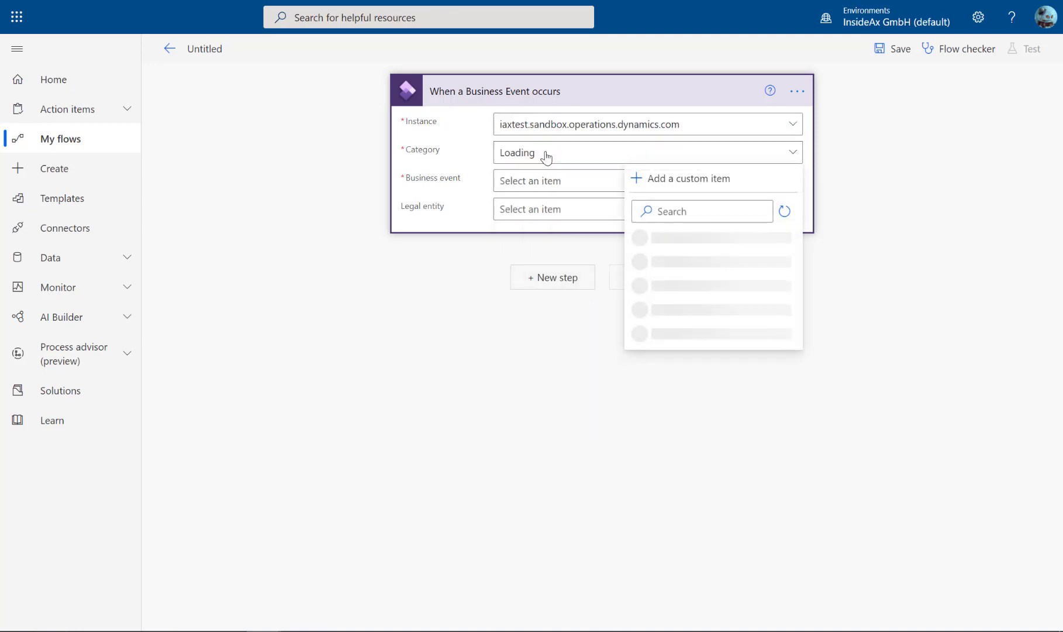
scroll(727, 331, down, 1)
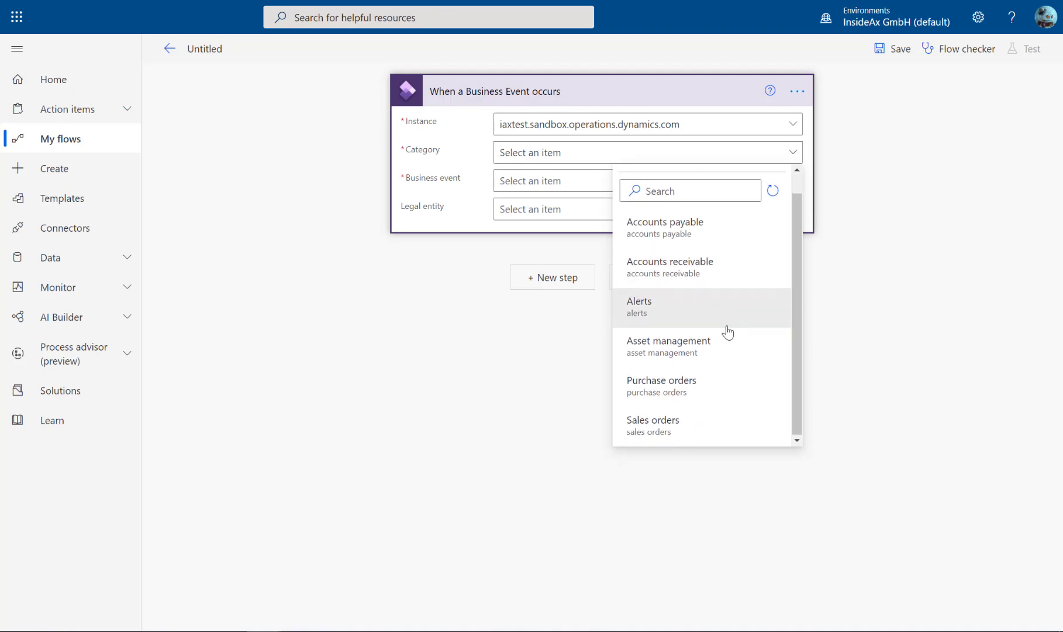
click(685, 388)
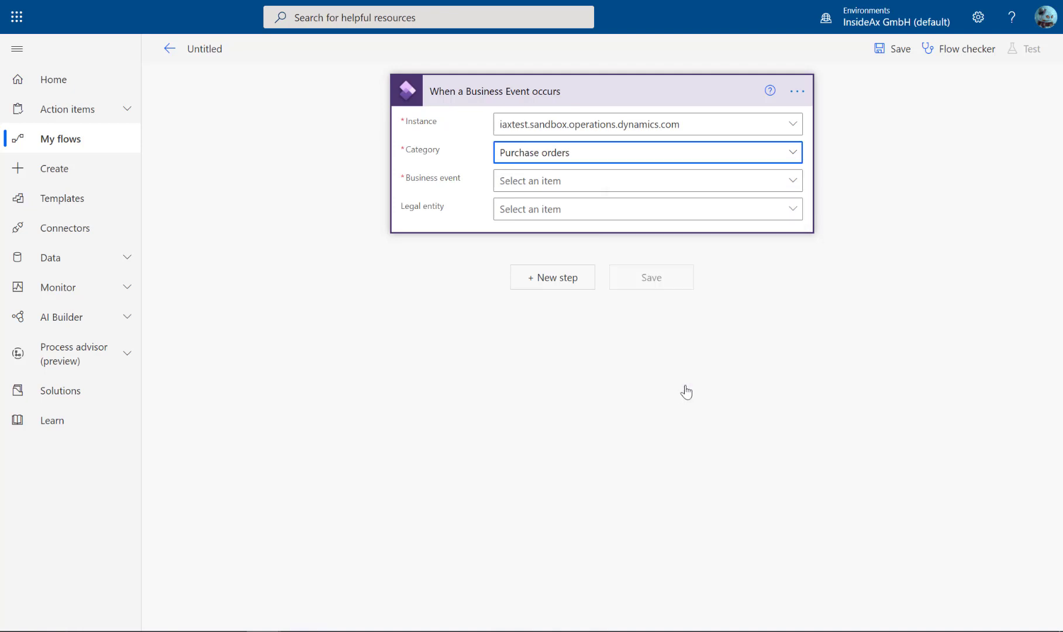
click(593, 182)
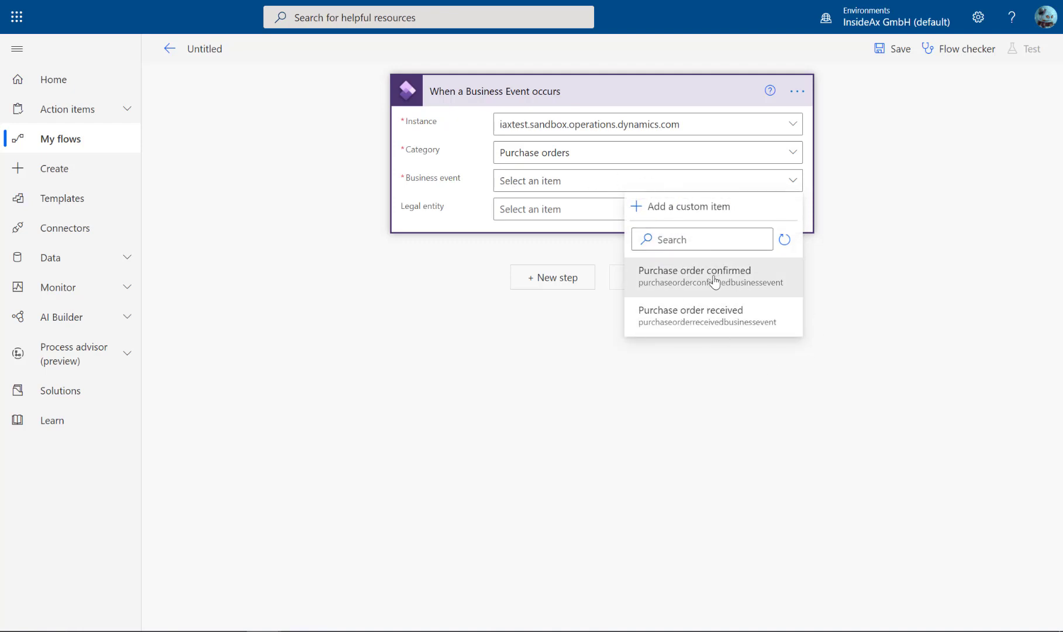
click(689, 276)
click(680, 221)
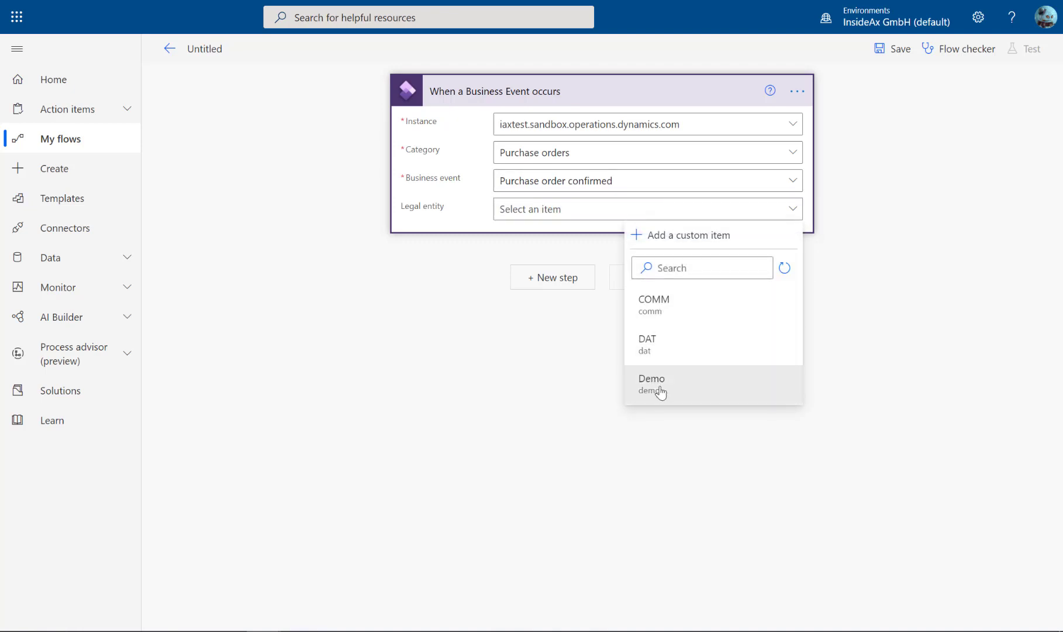
click(653, 387)
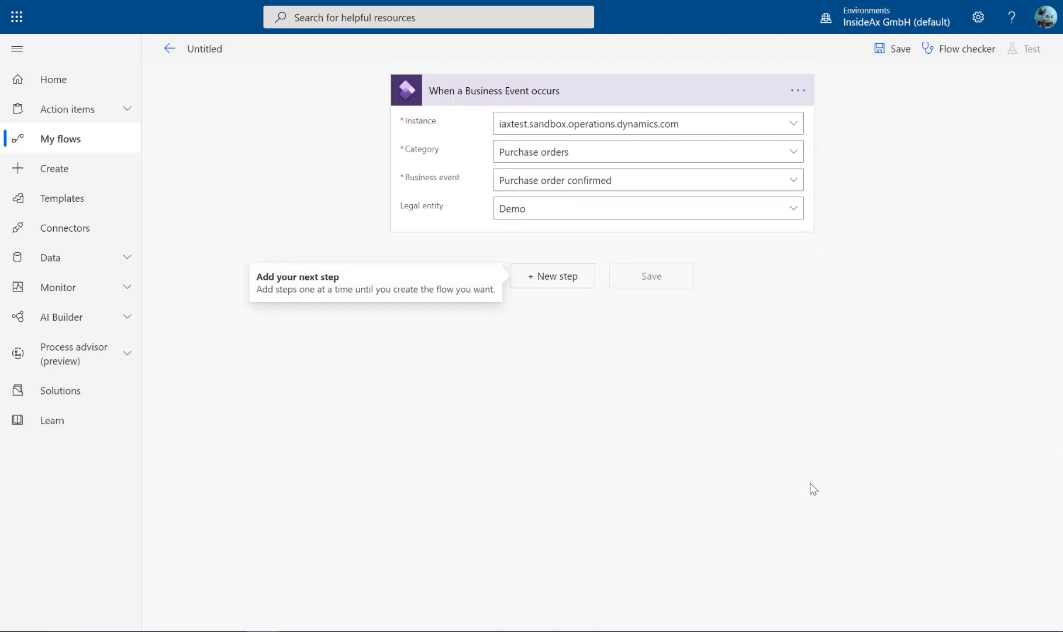
Step: Add a Data Operation Parse JSON action after the trigger
click(563, 283)
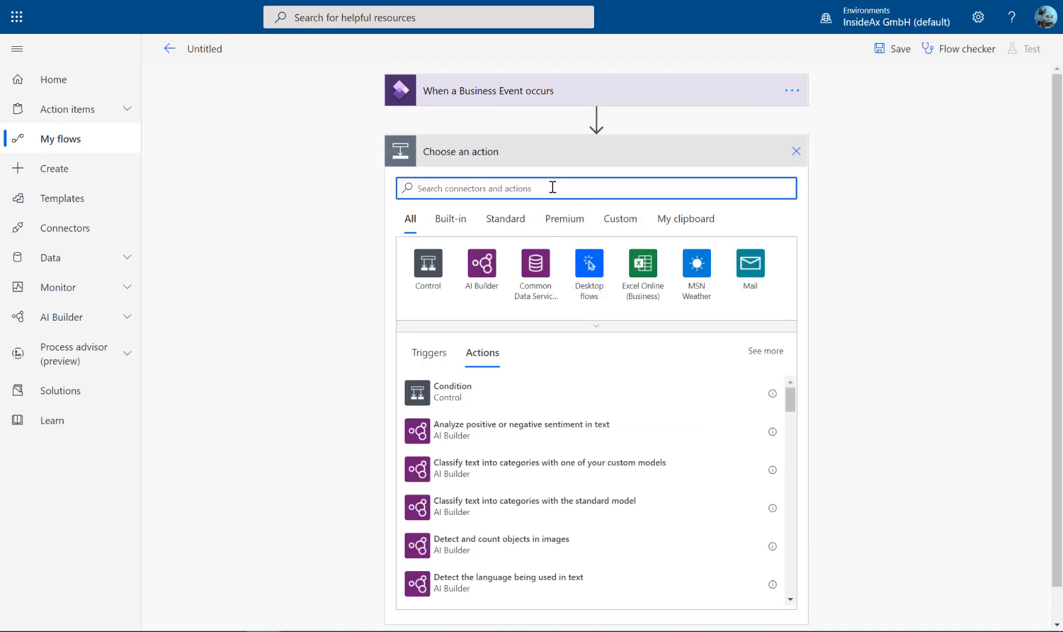
text(parse)
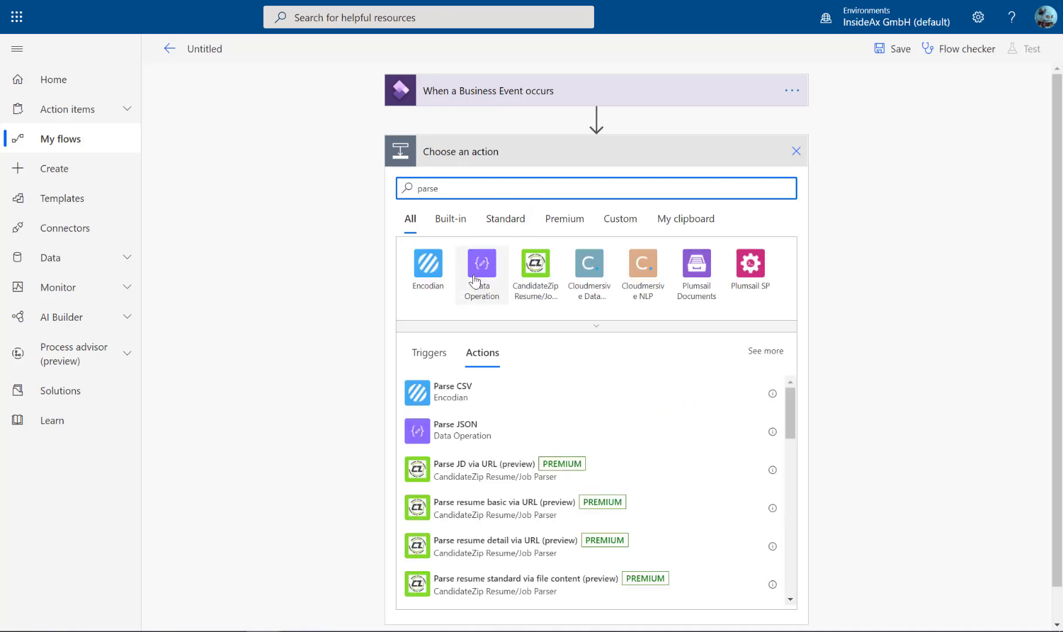
click(475, 279)
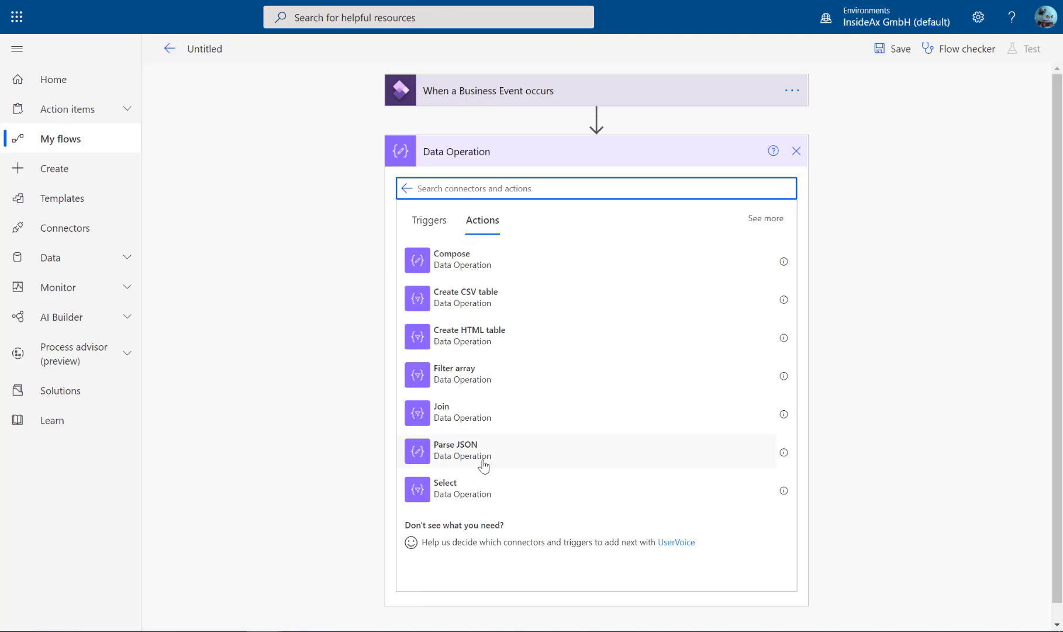
click(437, 451)
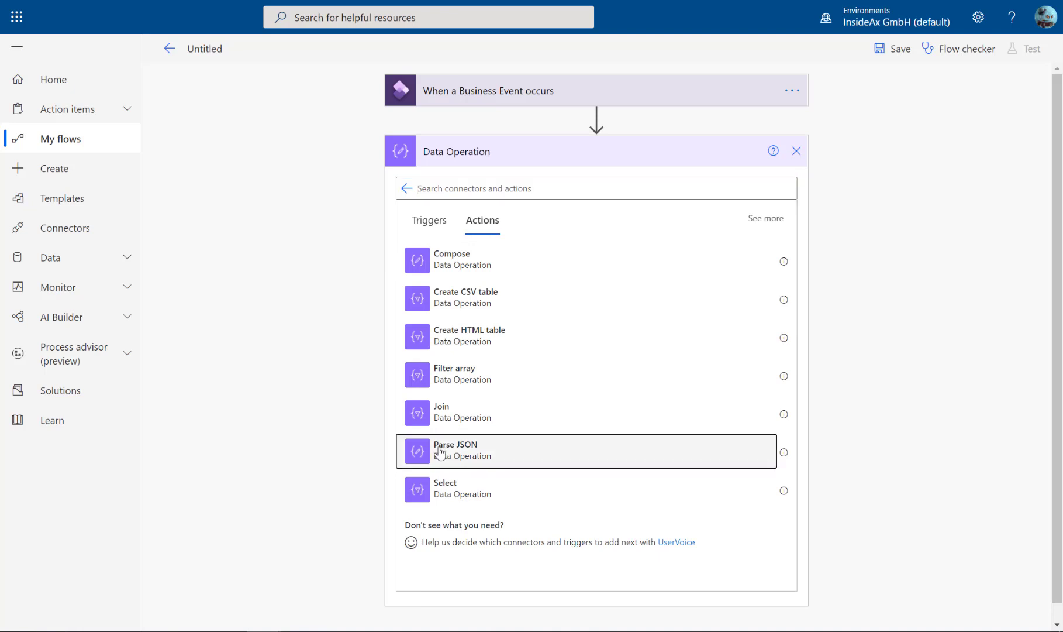
Step: Set the Parse JSON Content to the trigger's body dynamic value
click(567, 176)
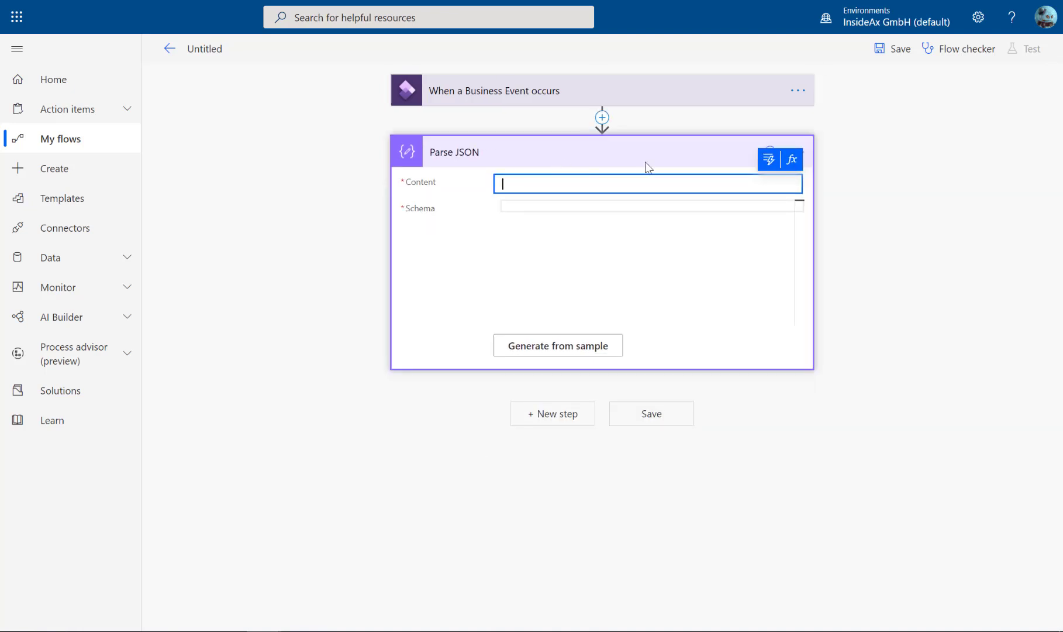
click(770, 161)
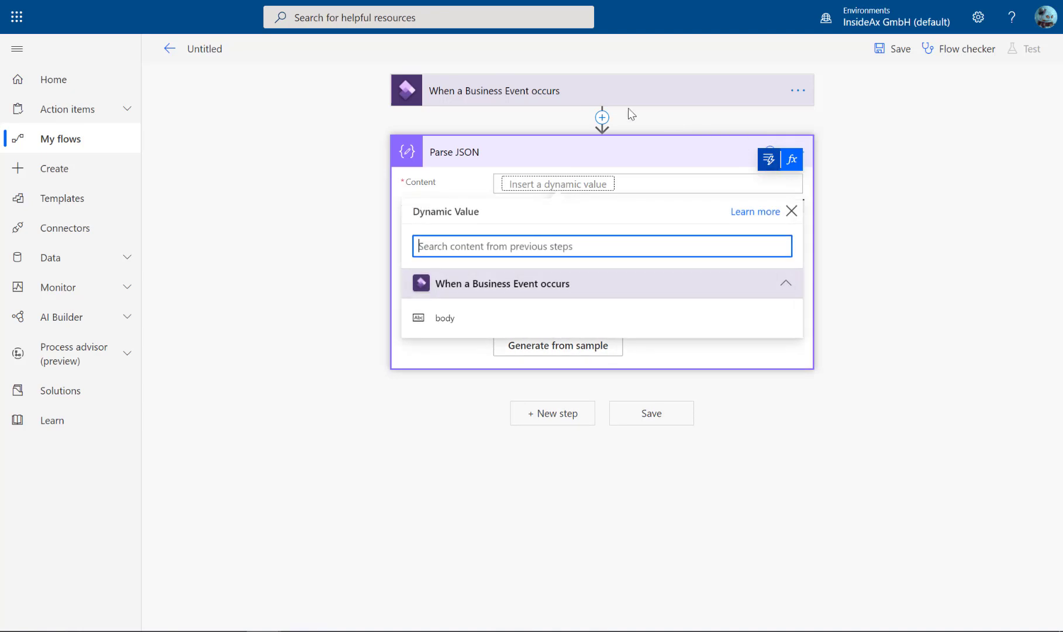
click(440, 318)
click(525, 215)
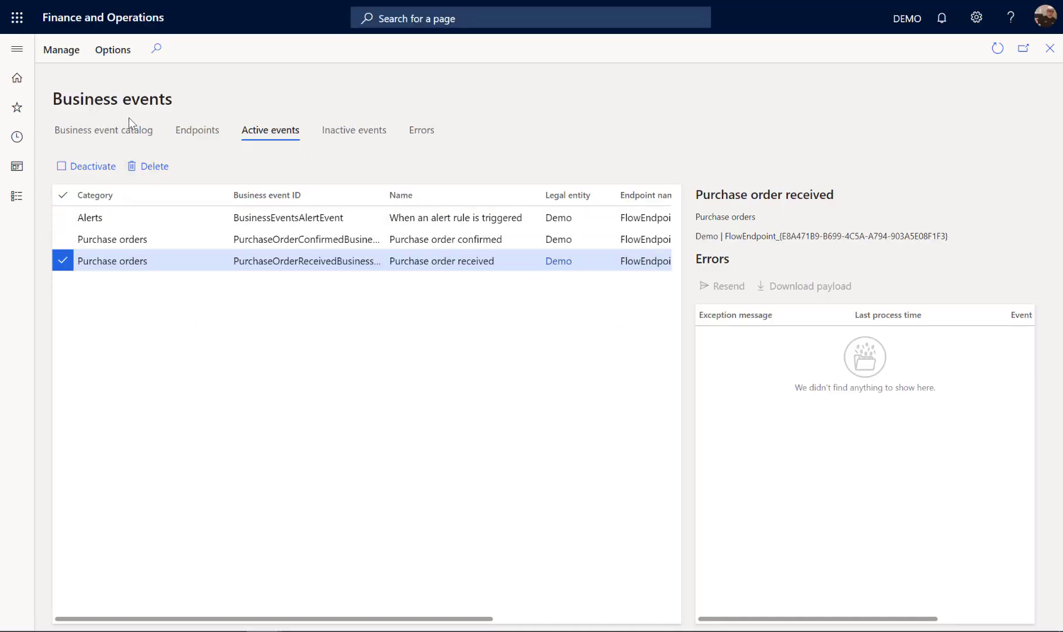
Step: Download the Purchase order confirmed event's schema from the Business event catalog
click(118, 131)
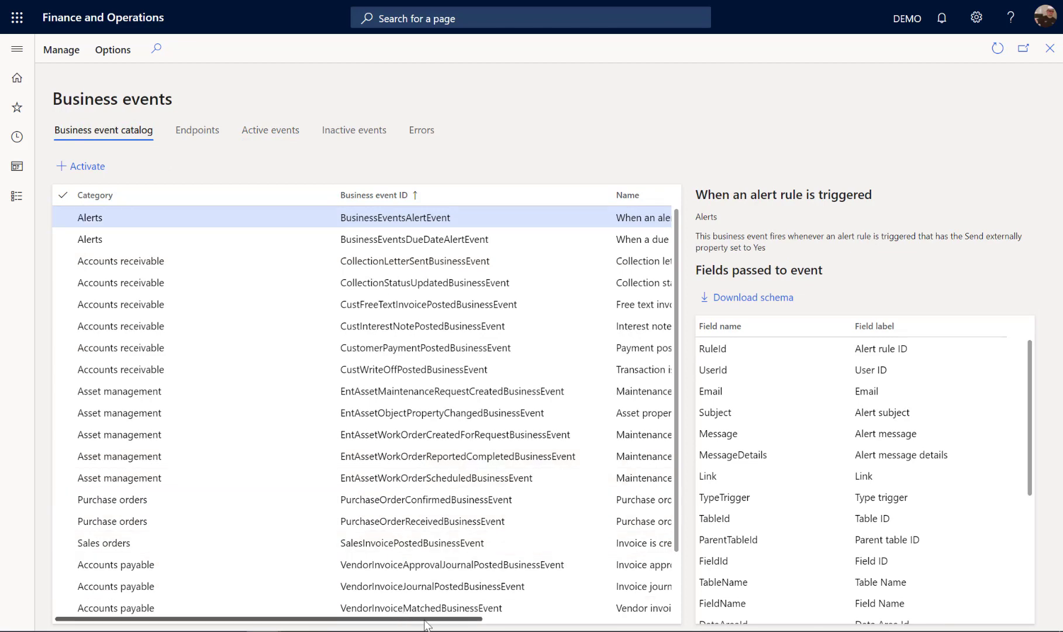
drag(405, 618, 516, 618)
click(586, 499)
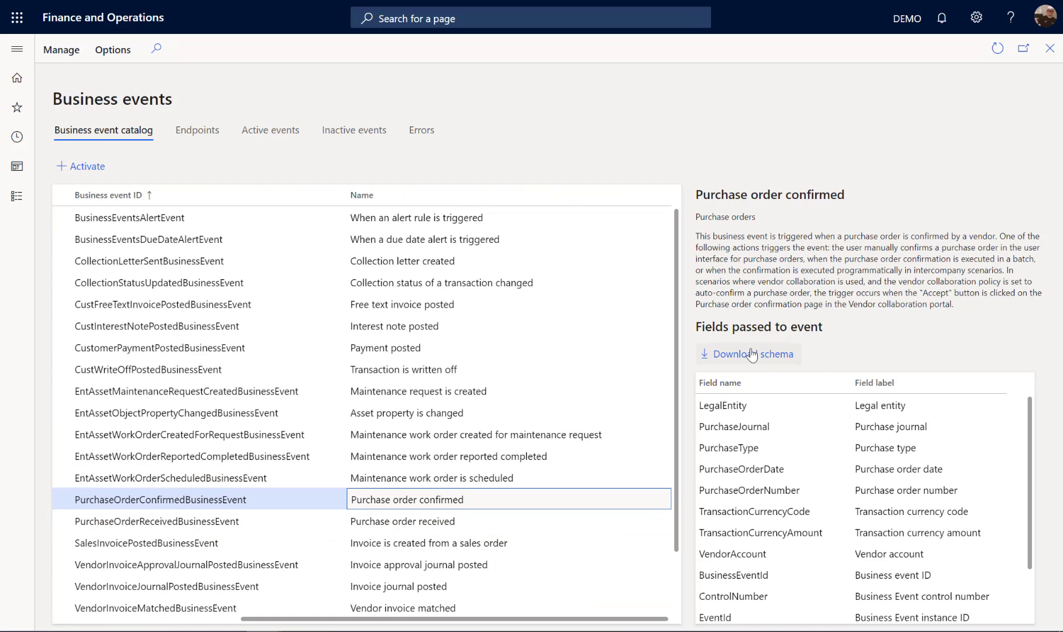
click(752, 354)
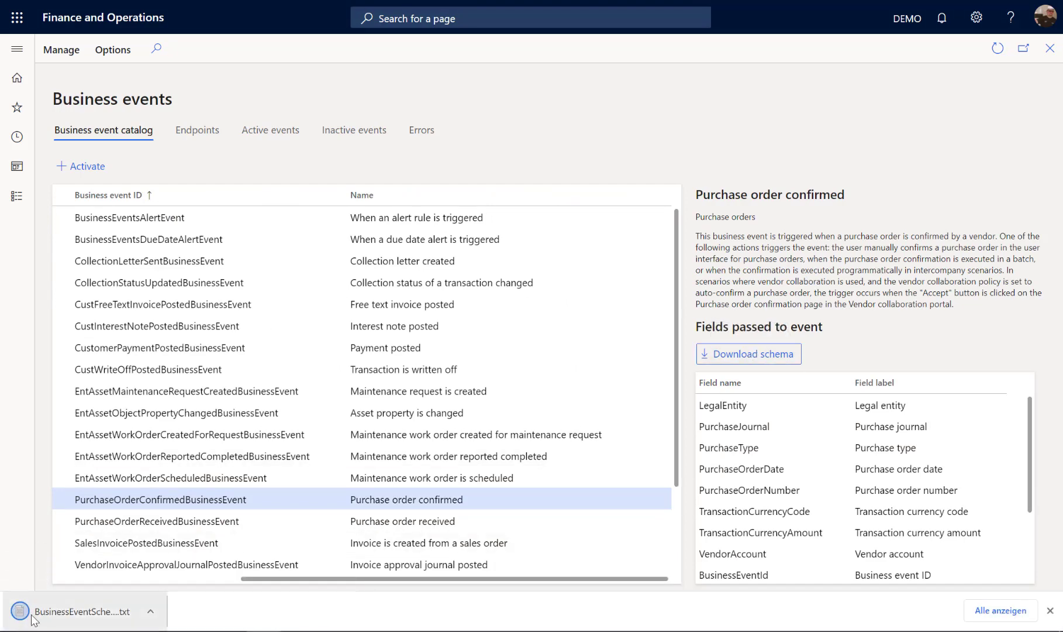
Step: Copy the downloaded schema JSON into the Parse JSON Schema field
click(32, 617)
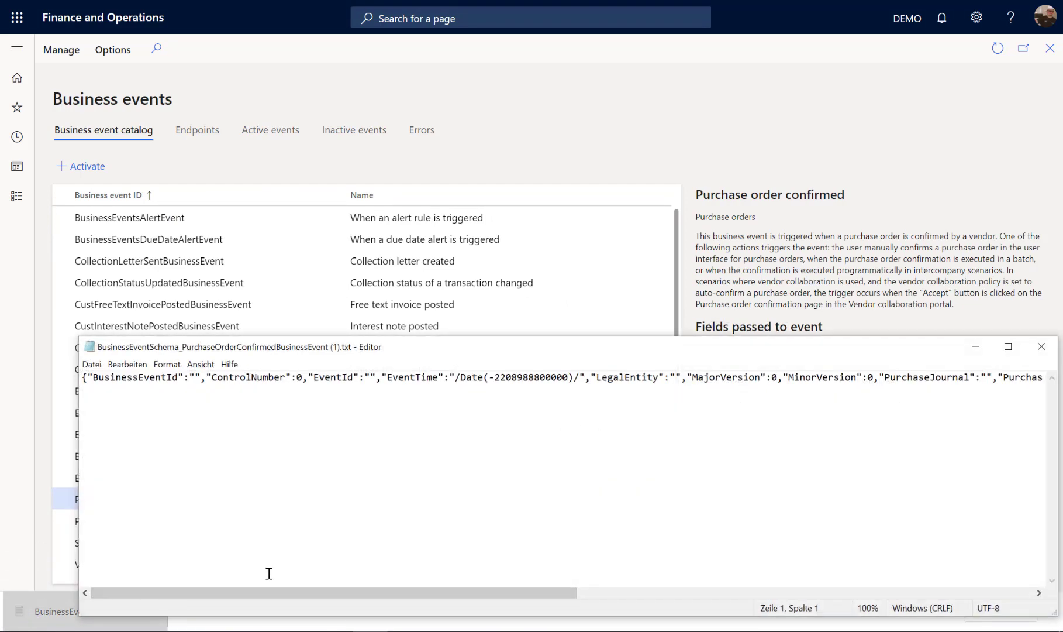
key(ctrl+a)
key(ctrl+c)
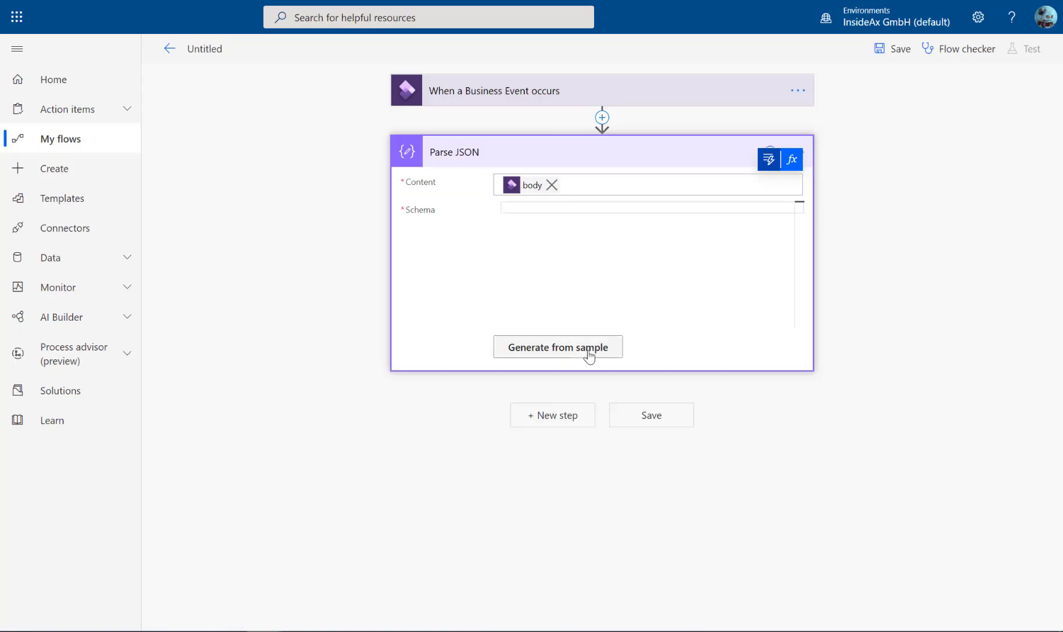
key(ctrl+v)
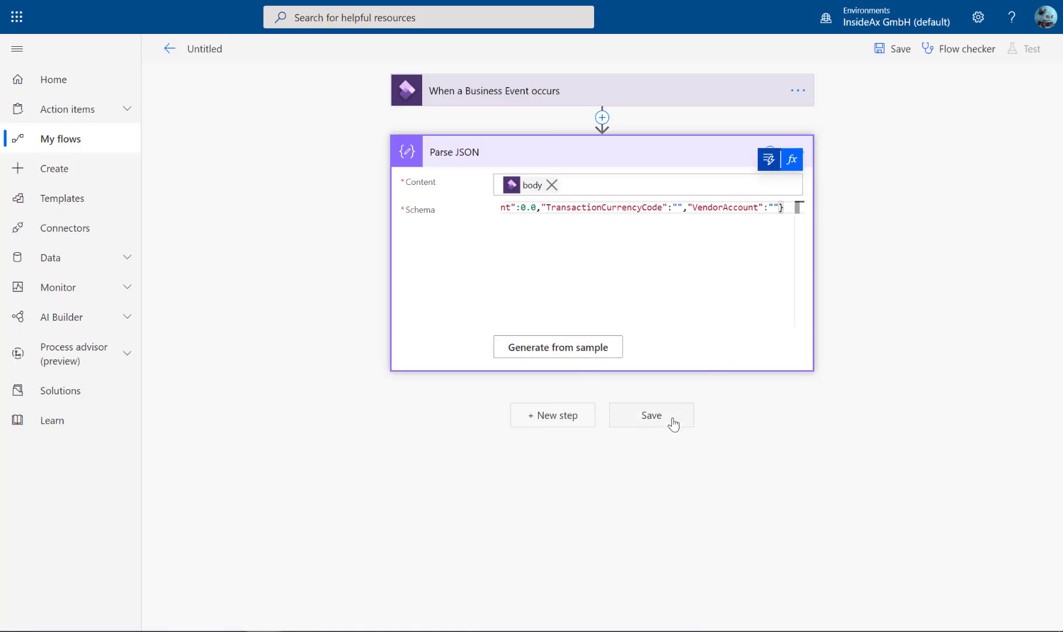
Step: Save the flow and go back to its details page
click(652, 415)
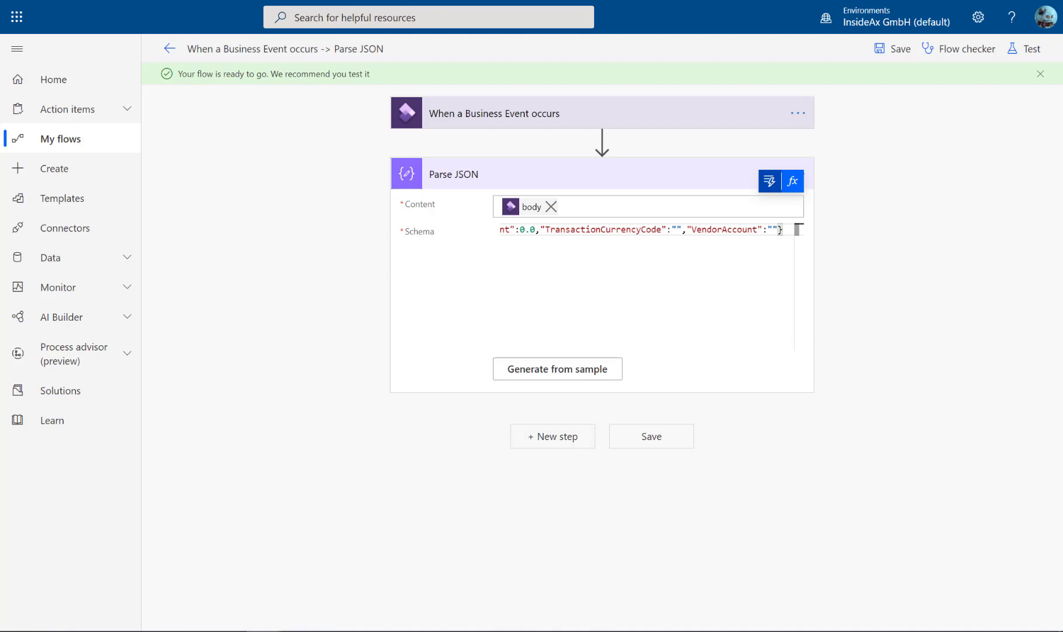
click(169, 50)
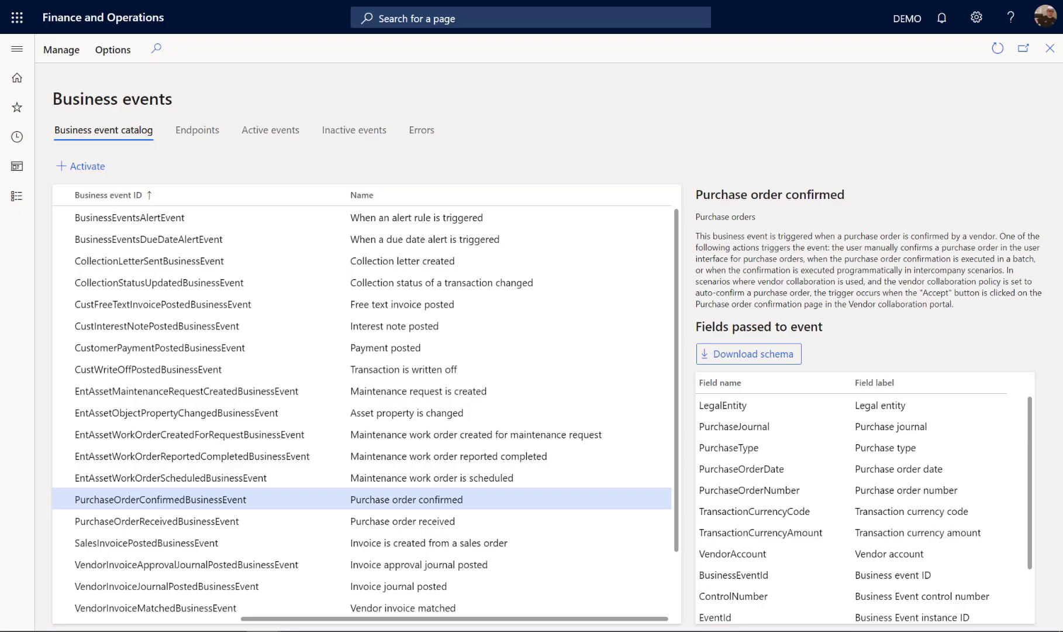
Step: Open Accounts payable > Purchase orders > All purchase orders
click(12, 47)
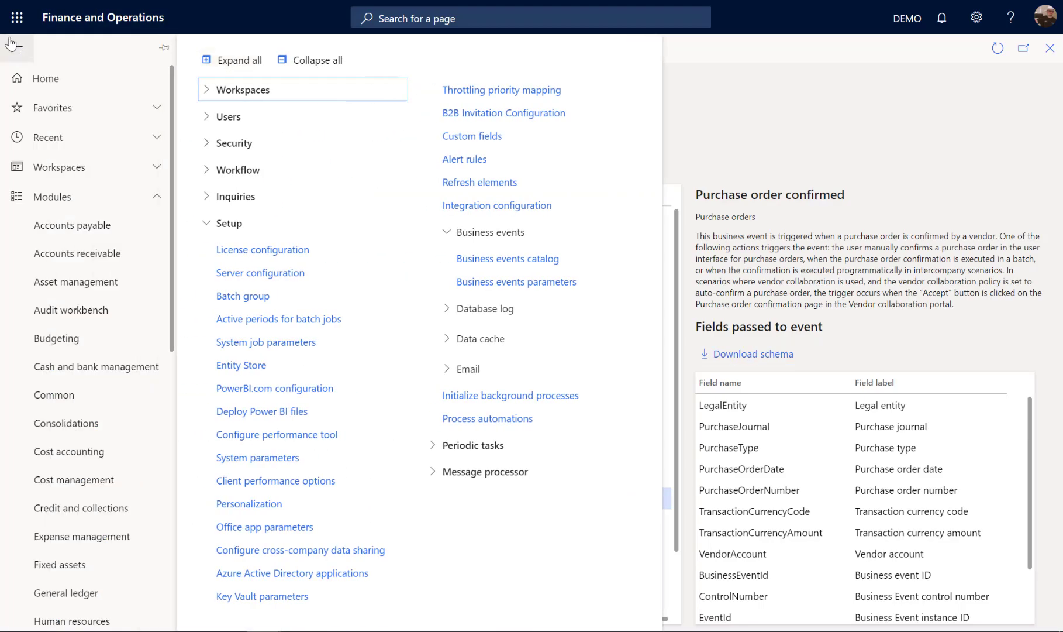
scroll(76, 234, up, 10)
click(80, 227)
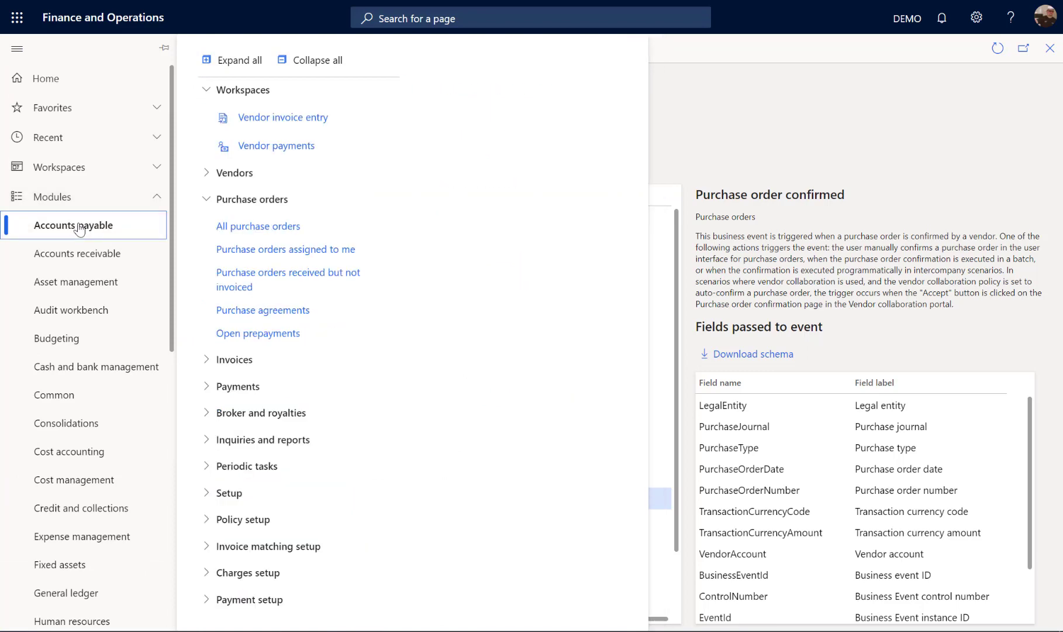
click(256, 228)
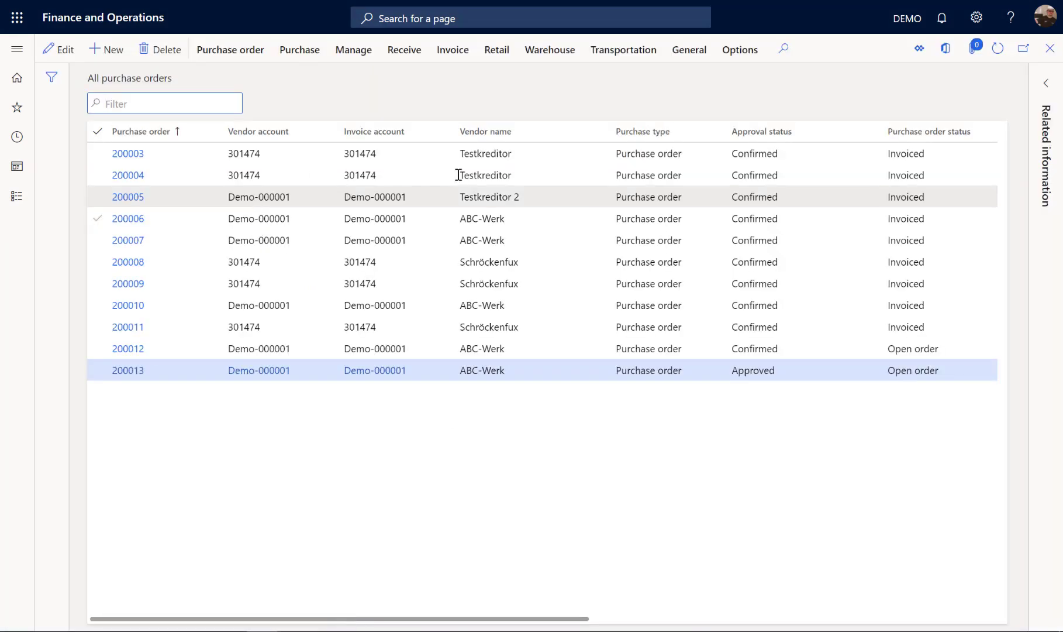
Step: Confirm purchase order 200013 from the Purchase tab and check its approval status now reads Confirmed
click(809, 366)
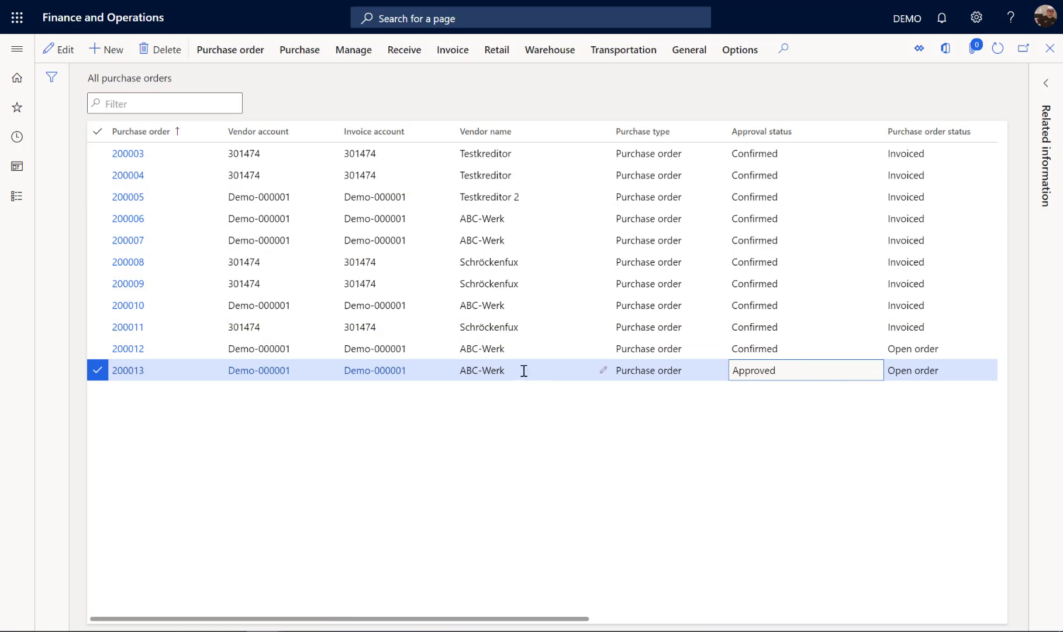
click(316, 53)
click(352, 52)
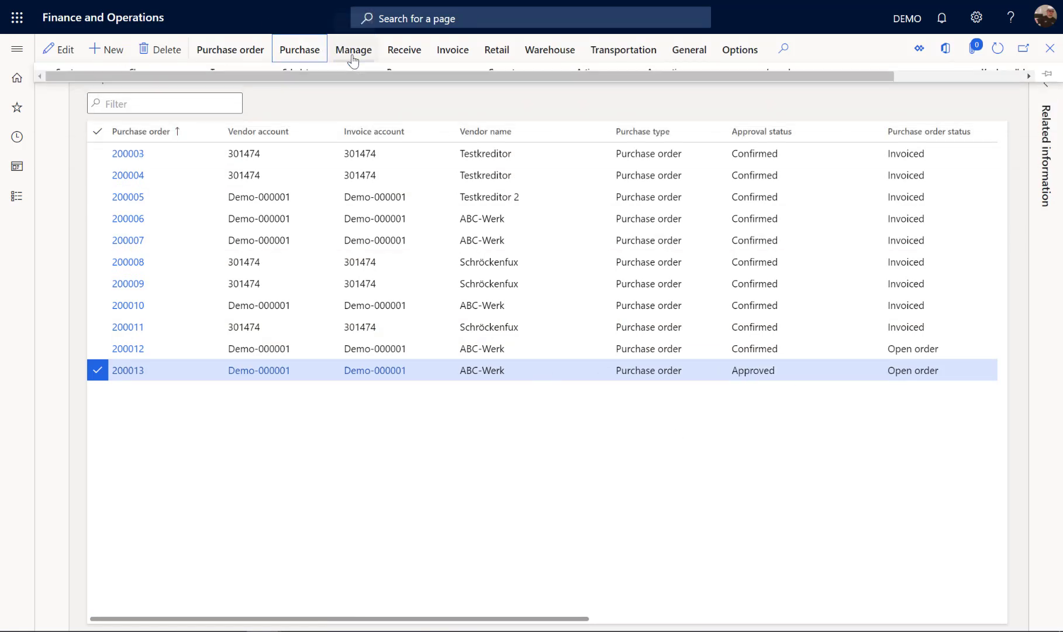
click(310, 51)
click(588, 96)
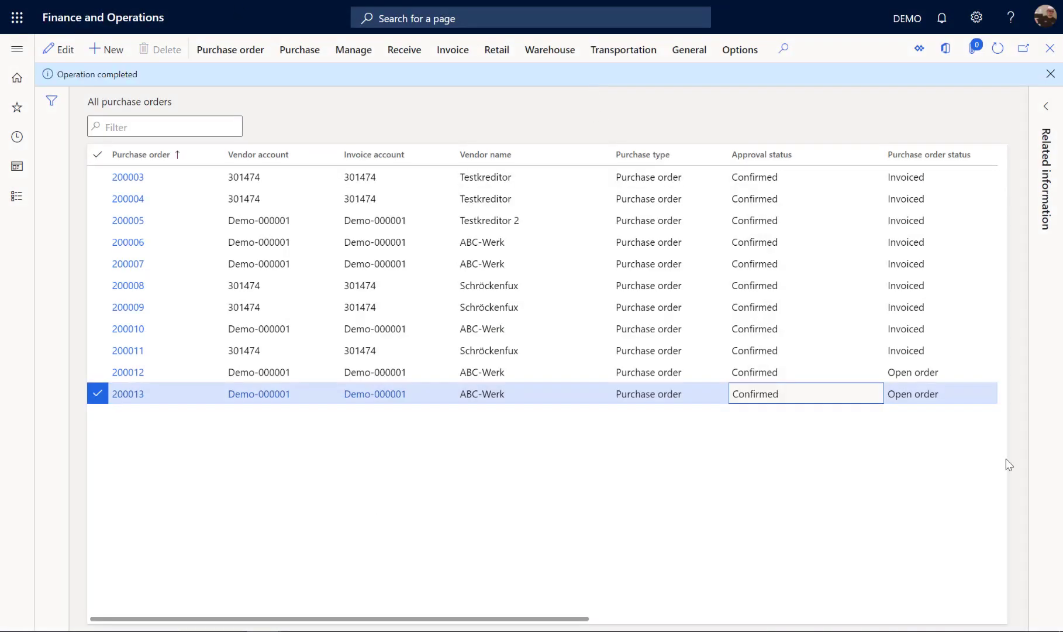
drag(781, 393, 733, 393)
click(767, 501)
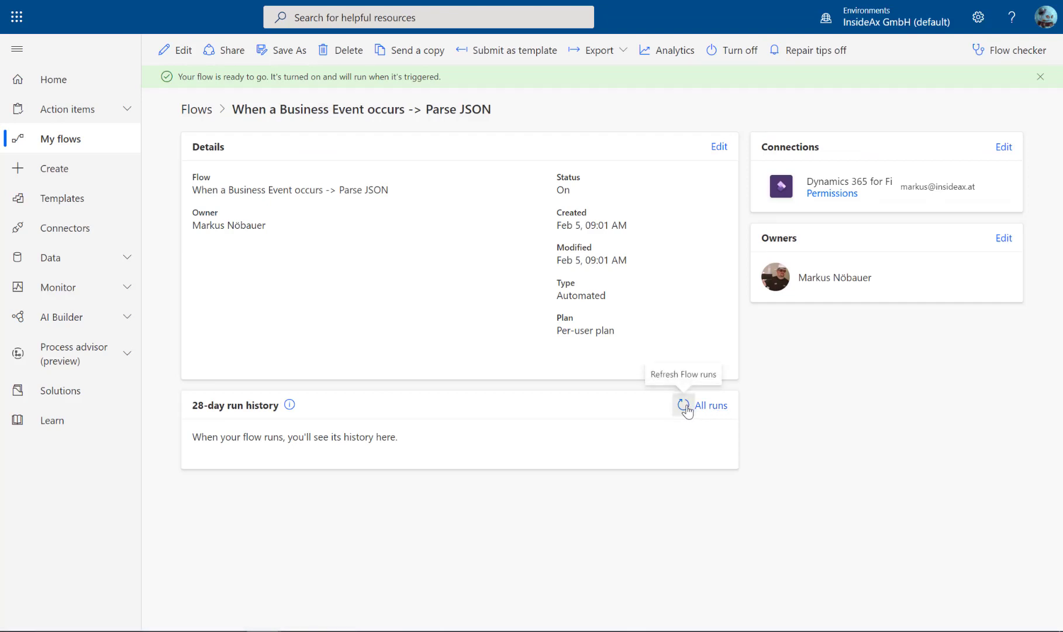
Step: Refresh the 28-day run history and open the latest Succeeded run of the flow
click(684, 405)
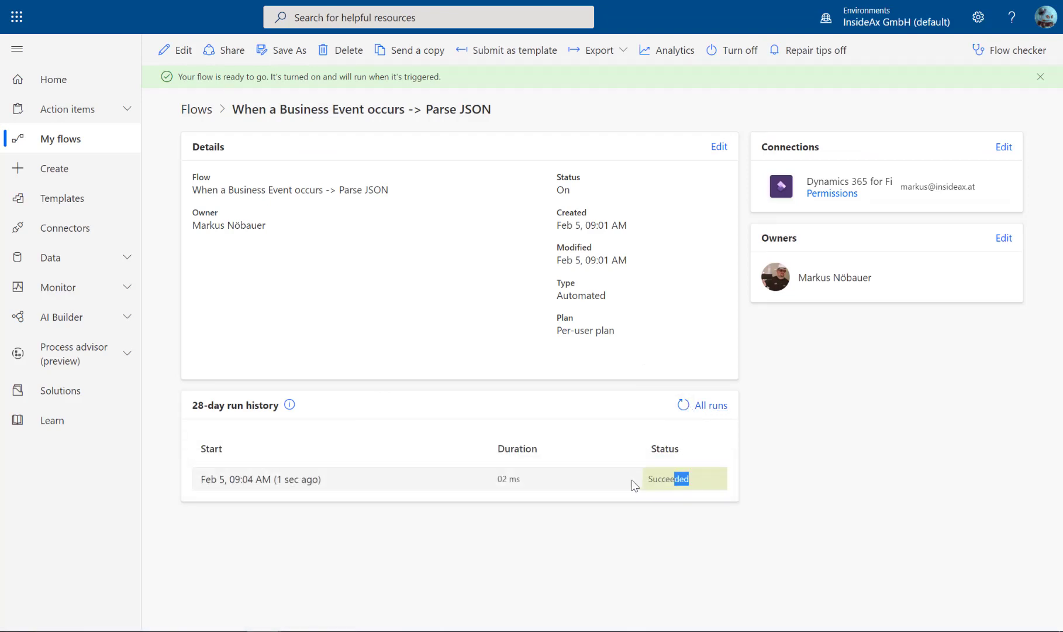
drag(635, 485, 628, 486)
click(621, 483)
click(273, 482)
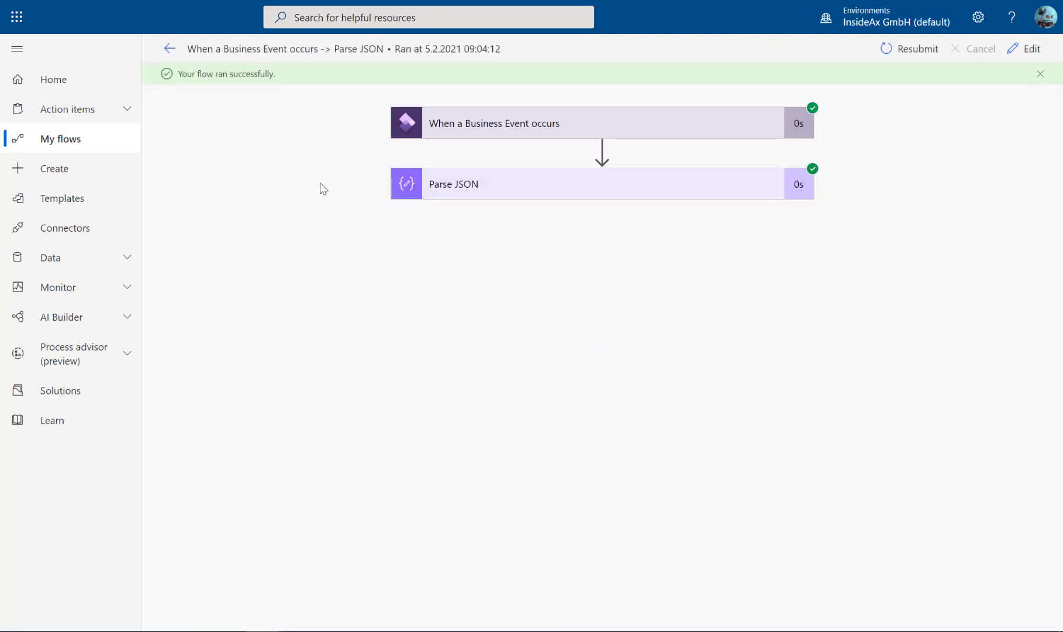
Step: Expand the trigger step and the Parse JSON step to show their run results
click(699, 122)
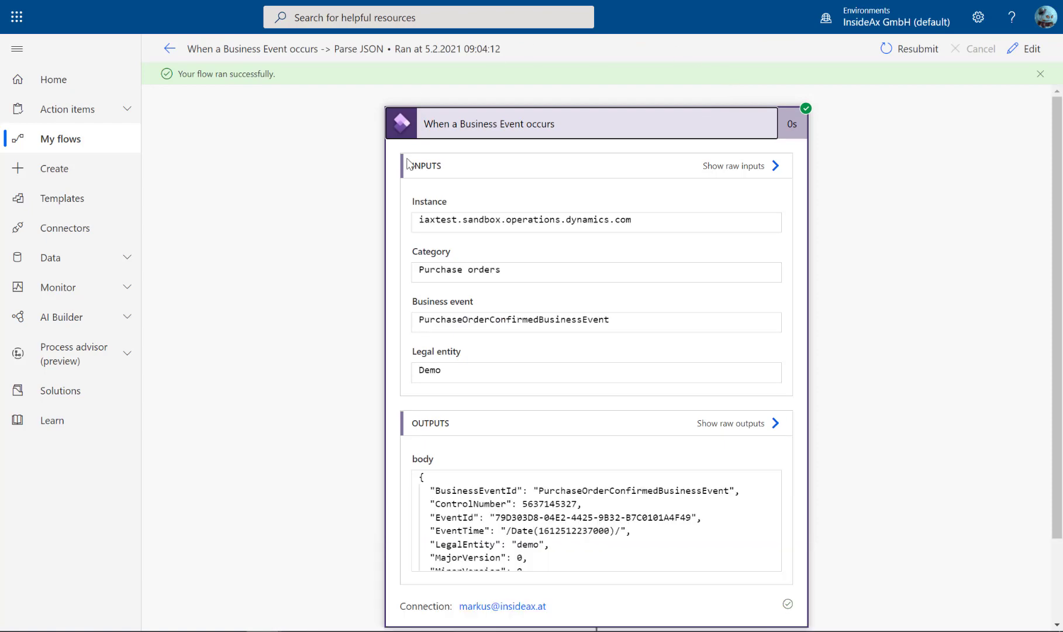
scroll(318, 161, down, 2)
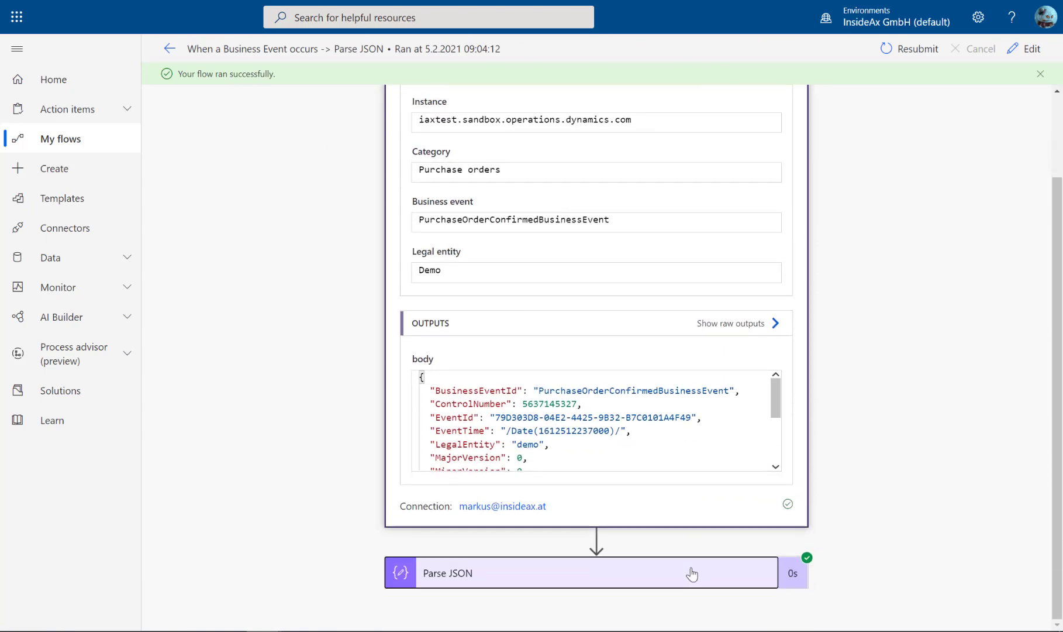
click(692, 574)
scroll(304, 230, down, 10)
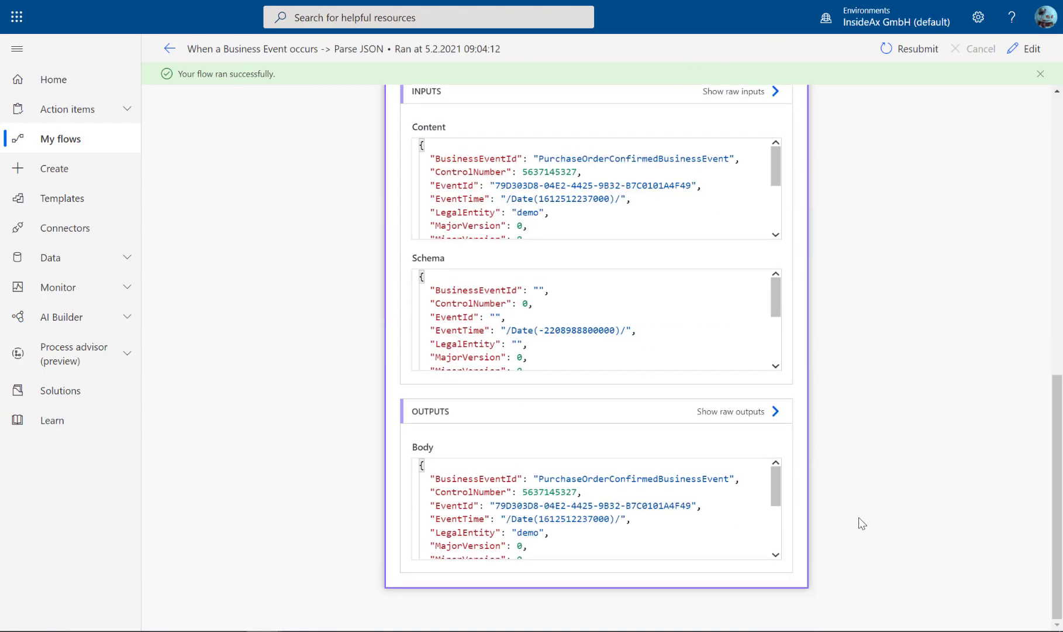
scroll(738, 500, down, 5)
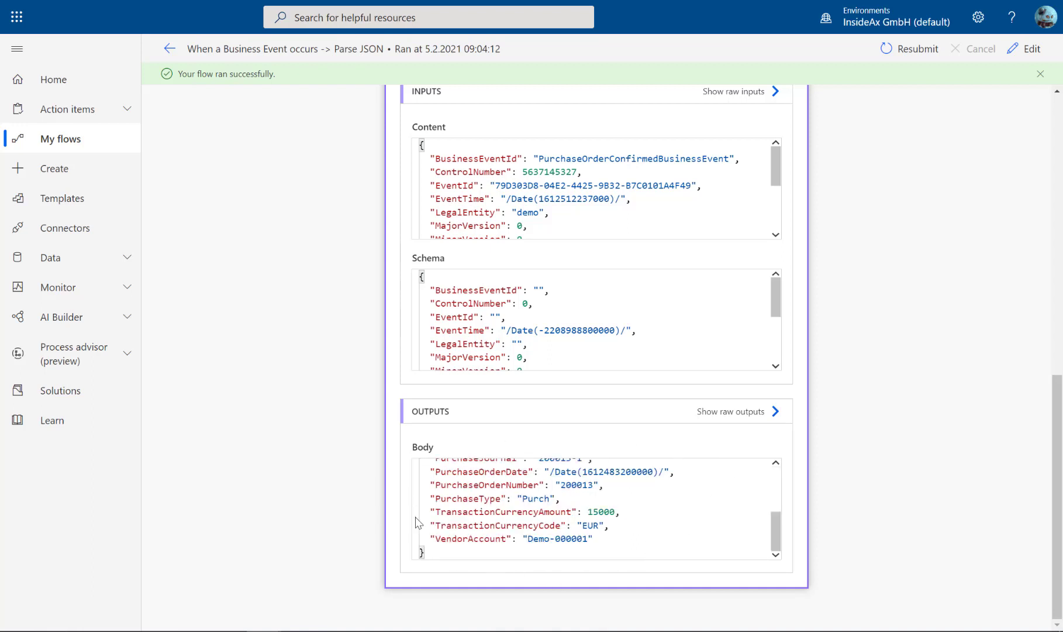
Step: Highlight the parsed VendorAccount, EventTime, LegalEntity and purchase order 200013 values in the Body output
drag(627, 543, 606, 537)
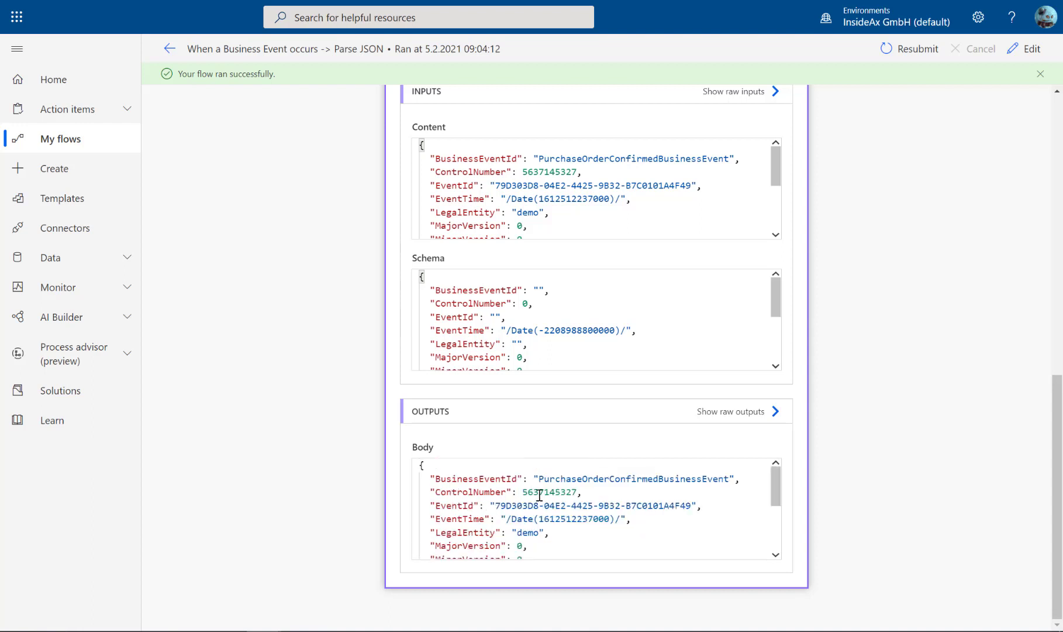
double_click(522, 532)
drag(517, 515, 626, 530)
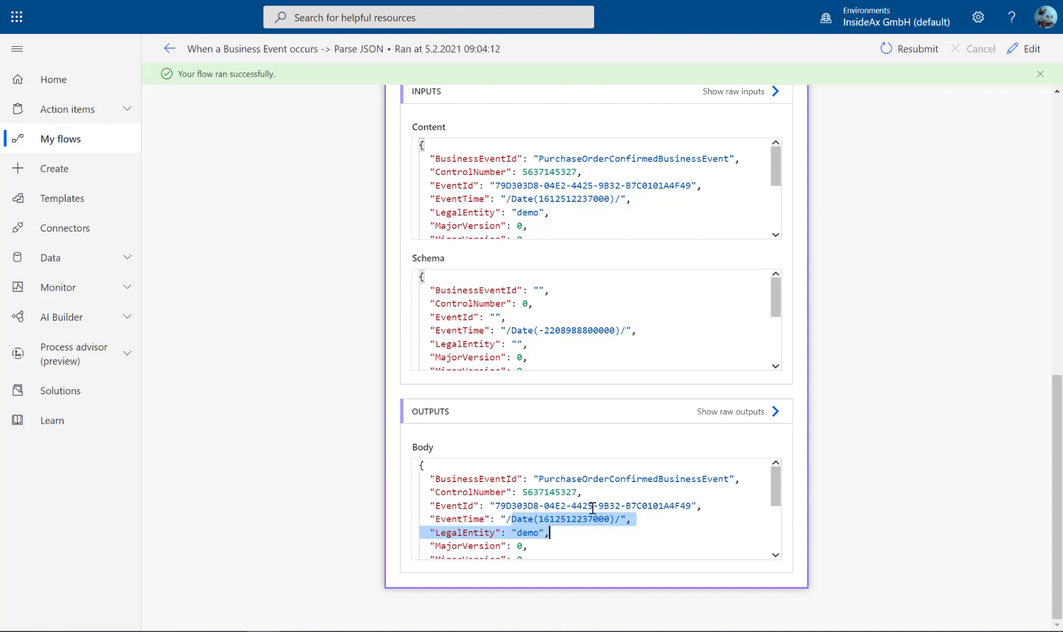
scroll(608, 500, down, 5)
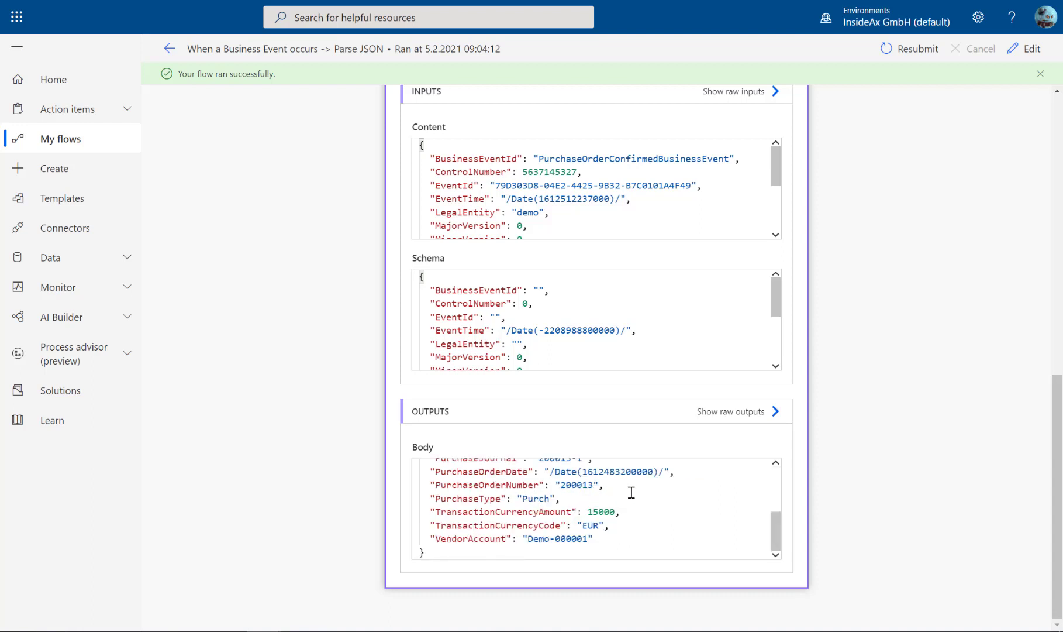
double_click(577, 485)
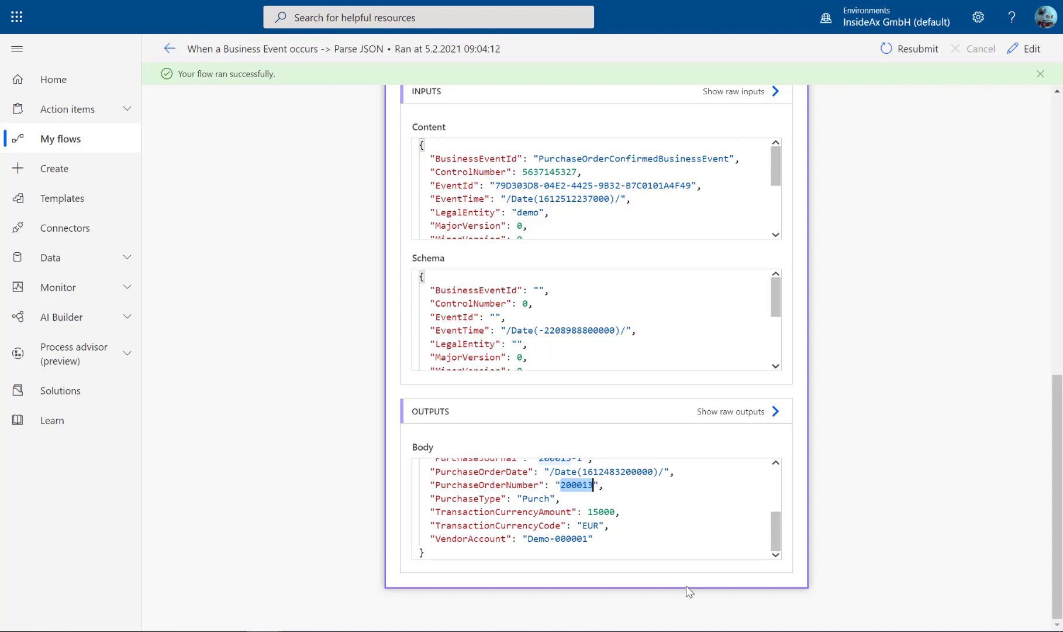
click(654, 547)
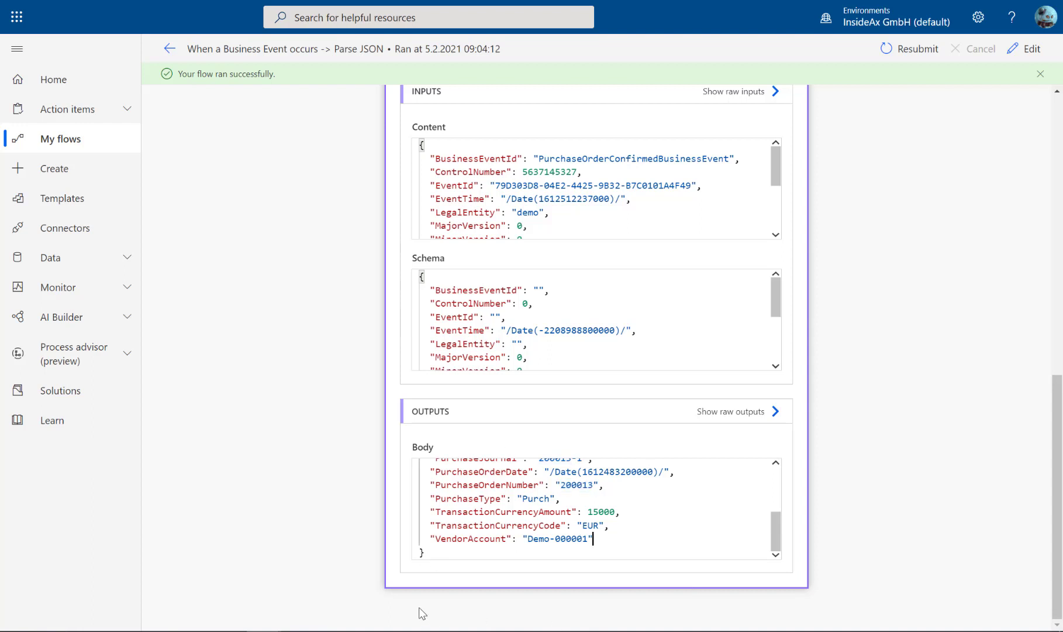